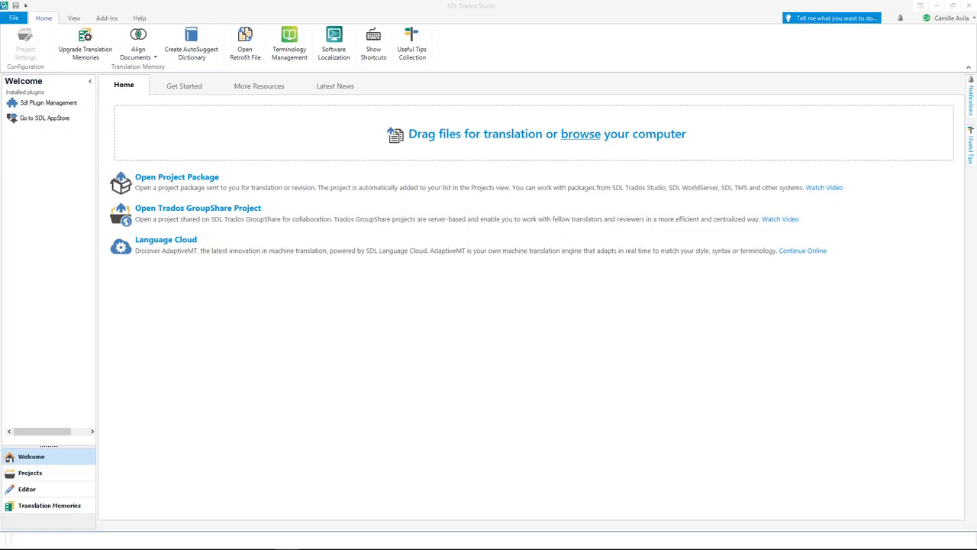
# Close the French source document in Word and load French Source Document.docx into SDL Trados Studio for translation as a single document.
pyautogui.moveTo(0, 23); pyautogui.dragTo(467, 77)
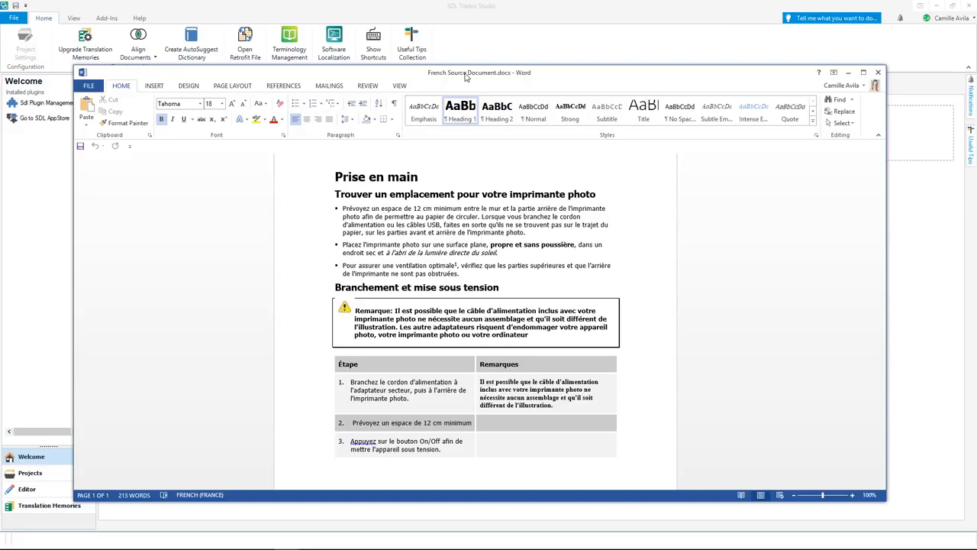
pyautogui.click(877, 72)
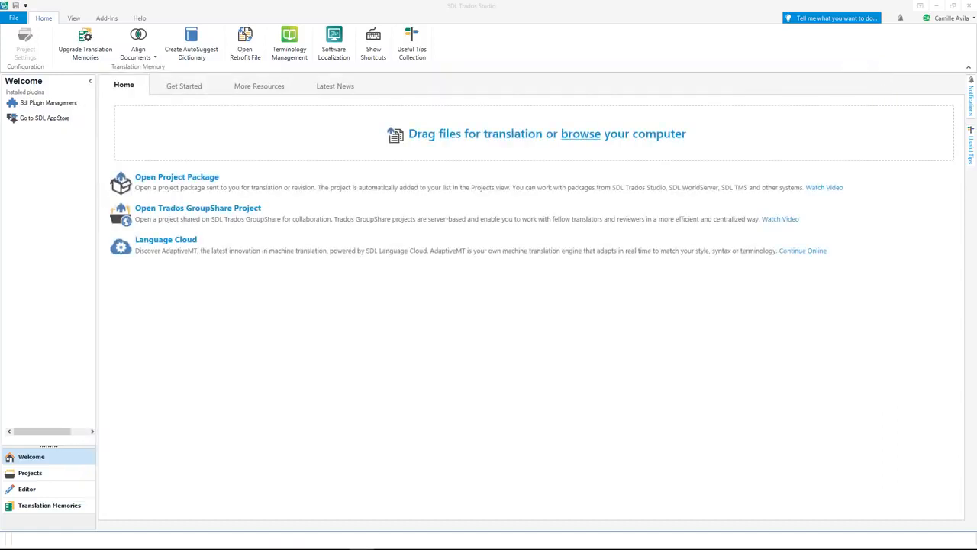
pyautogui.moveTo(0, 125); pyautogui.dragTo(441, 187)
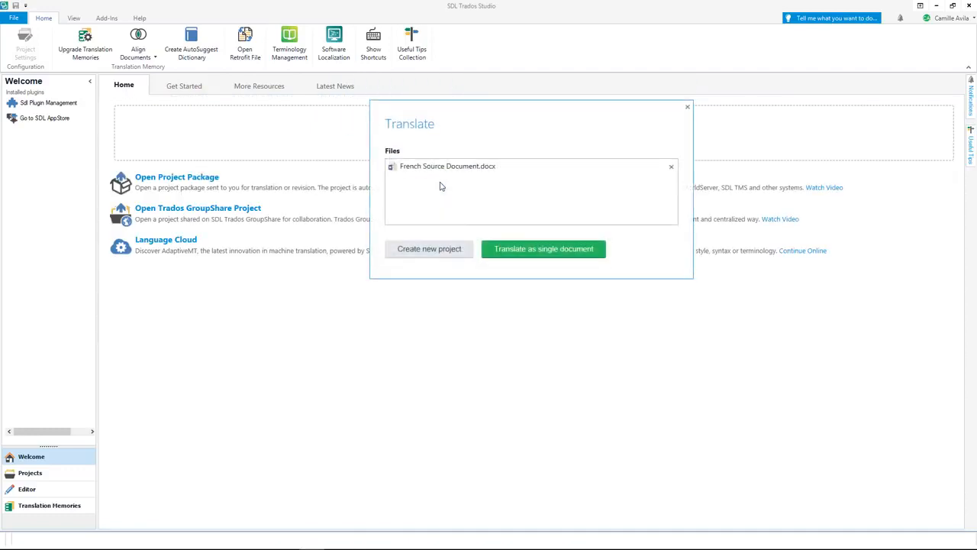
pyautogui.click(498, 253)
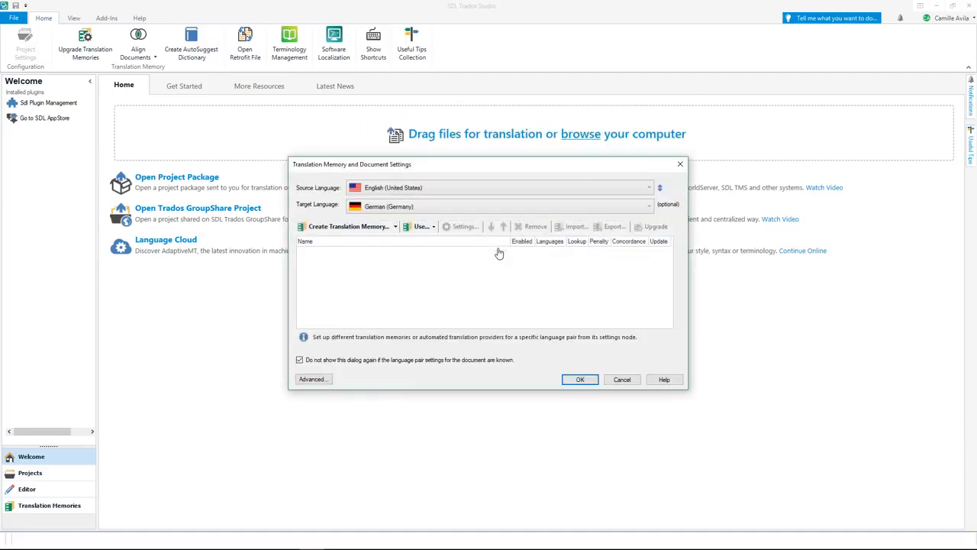
# Set the document's source language to French (France) and its target language to English (United States).
pyautogui.click(542, 190)
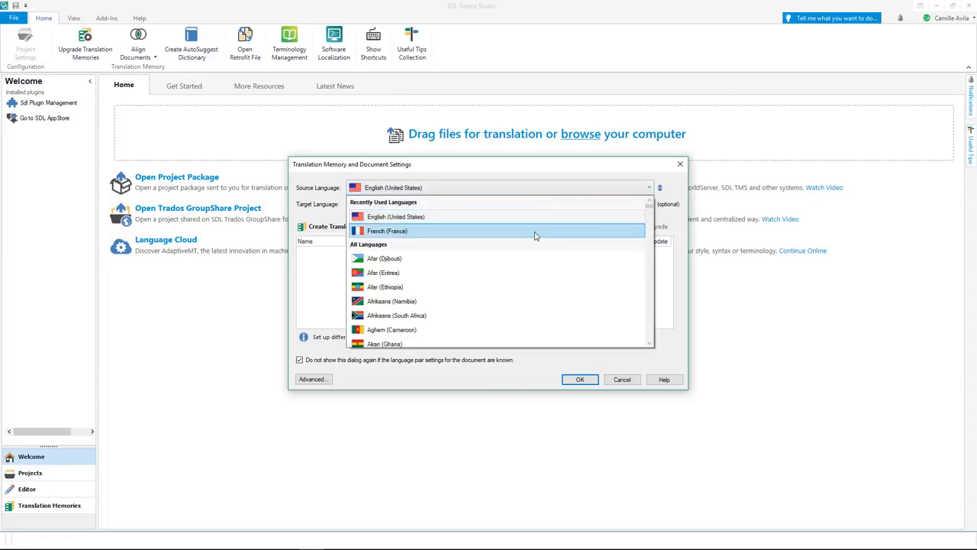
pyautogui.click(535, 234)
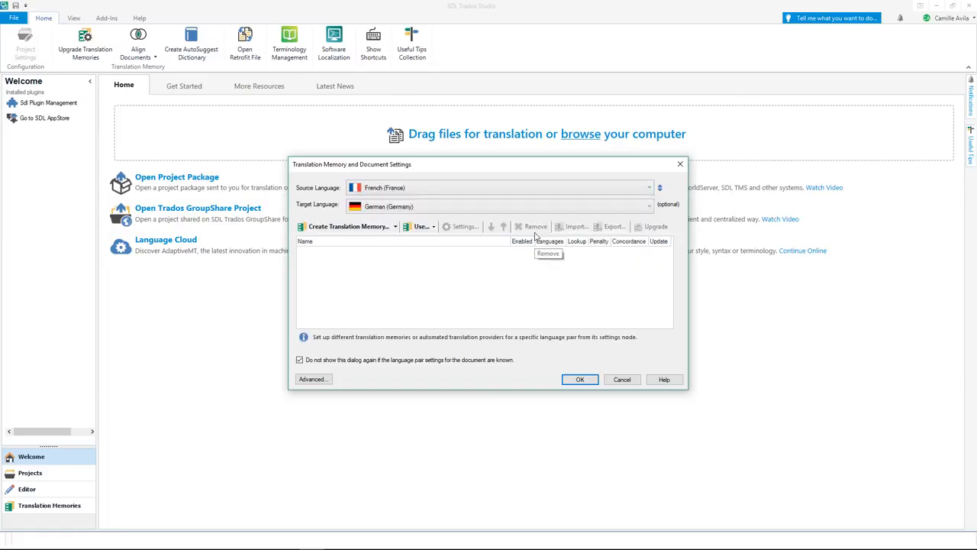
pyautogui.click(567, 213)
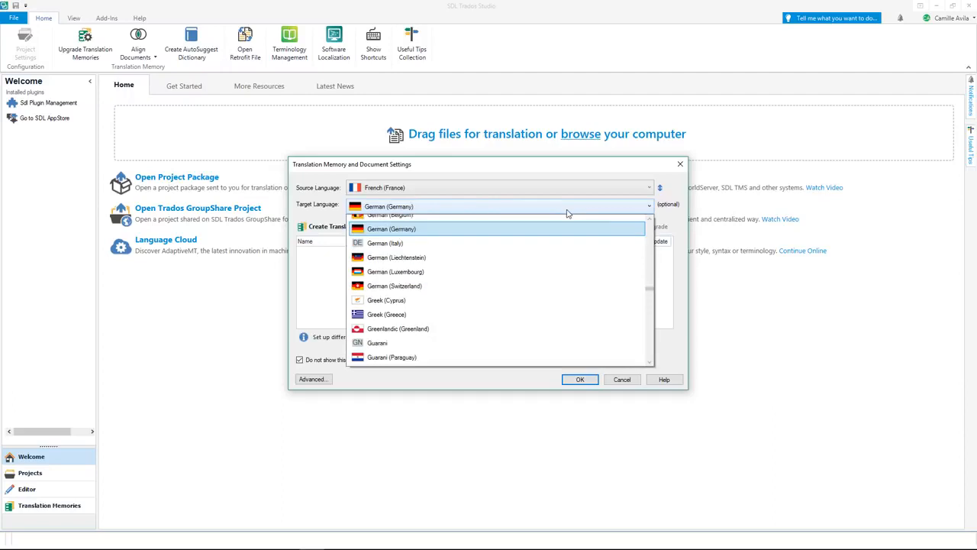
pyautogui.scroll(20, 646, 283)
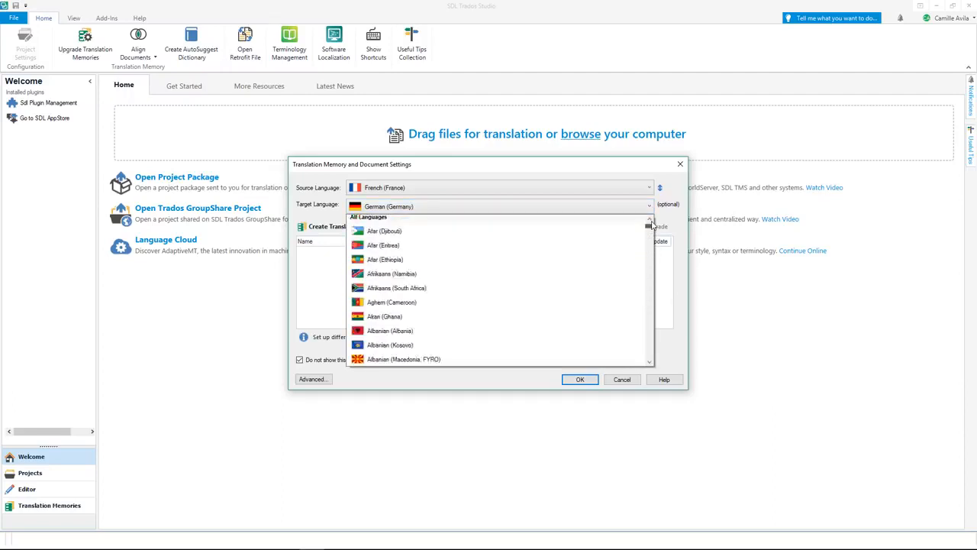
pyautogui.click(477, 265)
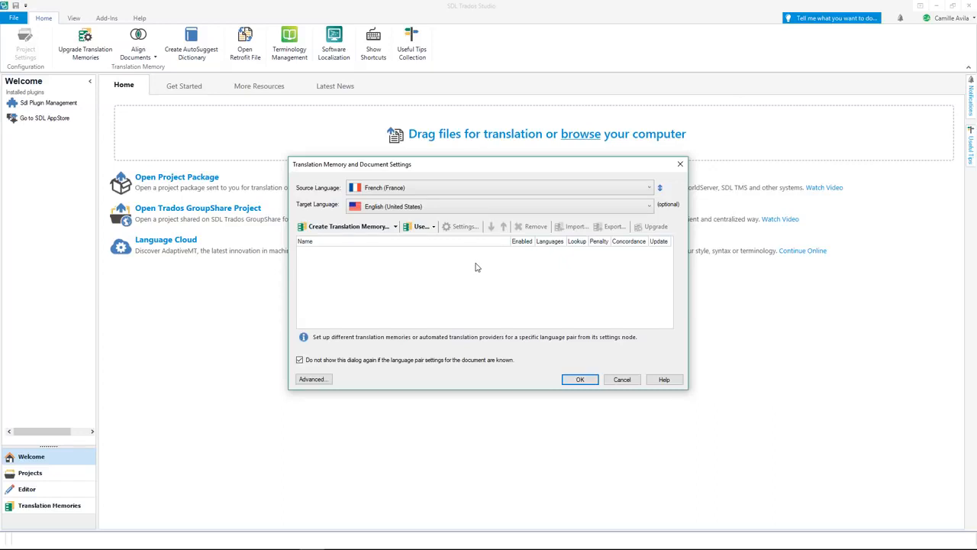
# Attach the file-based translation memory French-English.sdltm and open the document for translation with these settings.
pyautogui.click(432, 228)
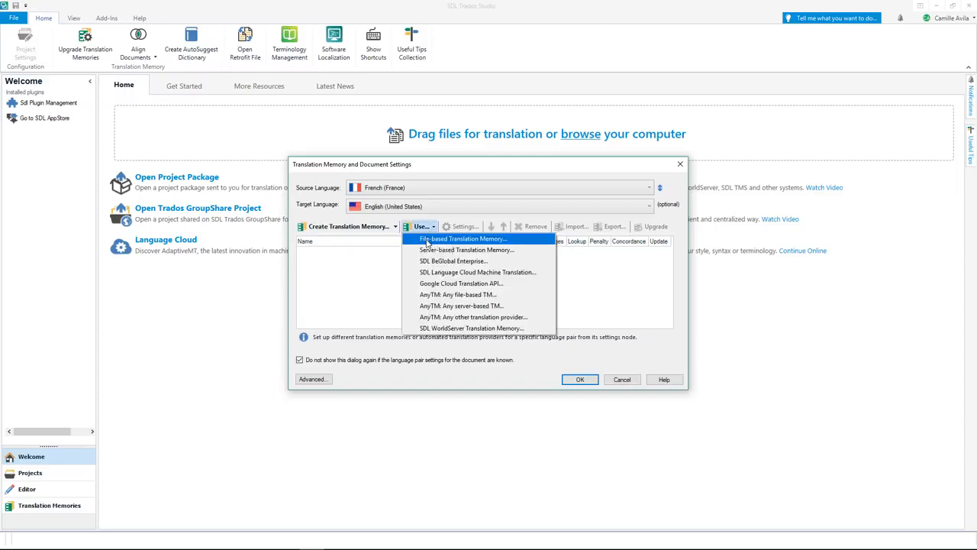
pyautogui.click(428, 239)
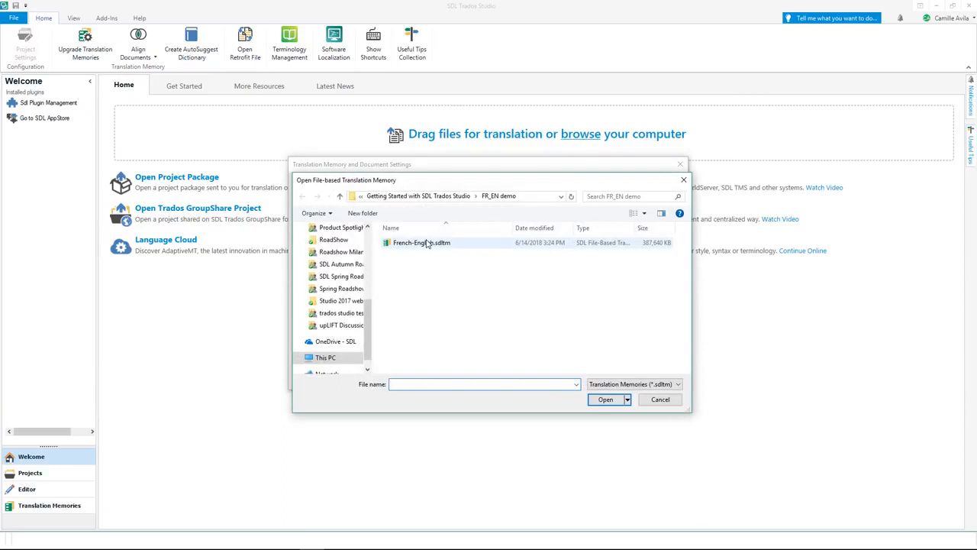
pyautogui.click(492, 245)
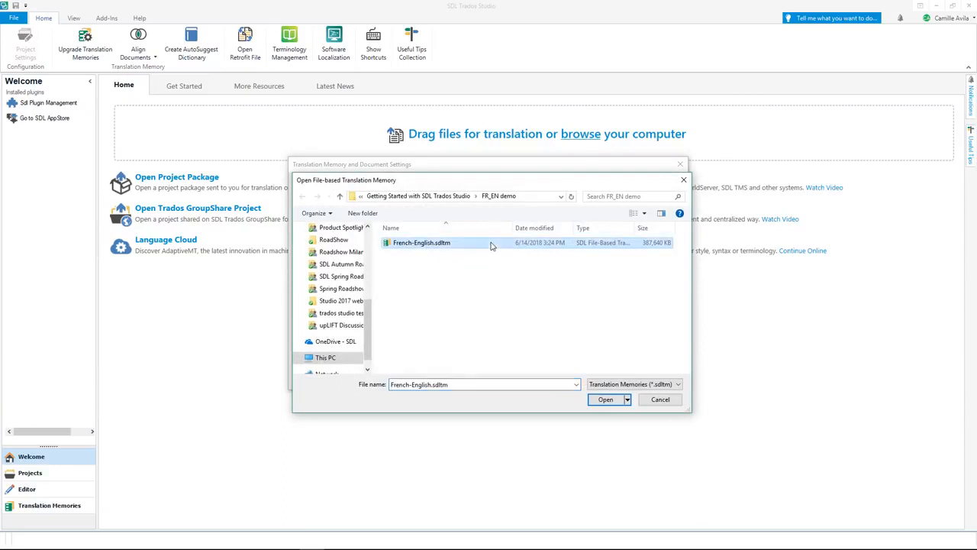
pyautogui.click(605, 400)
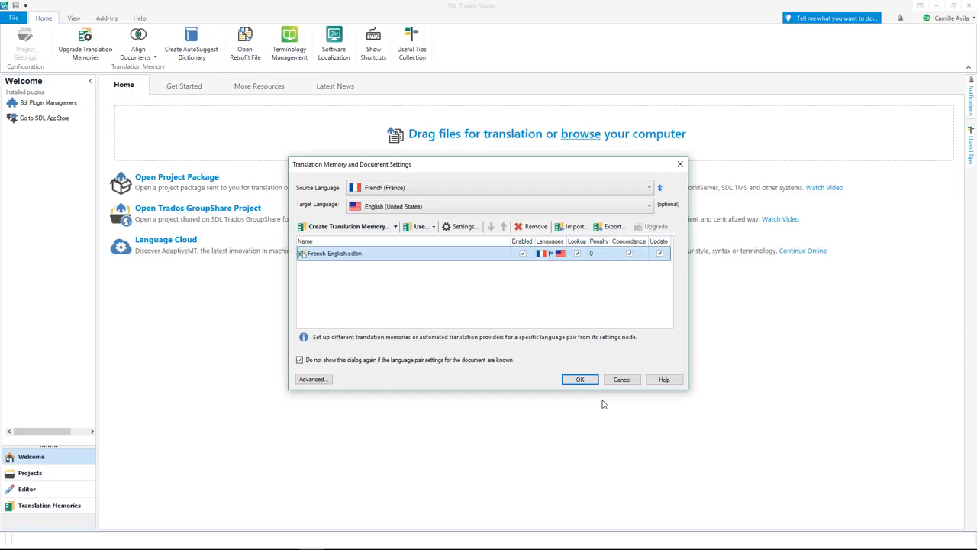
pyautogui.click(579, 380)
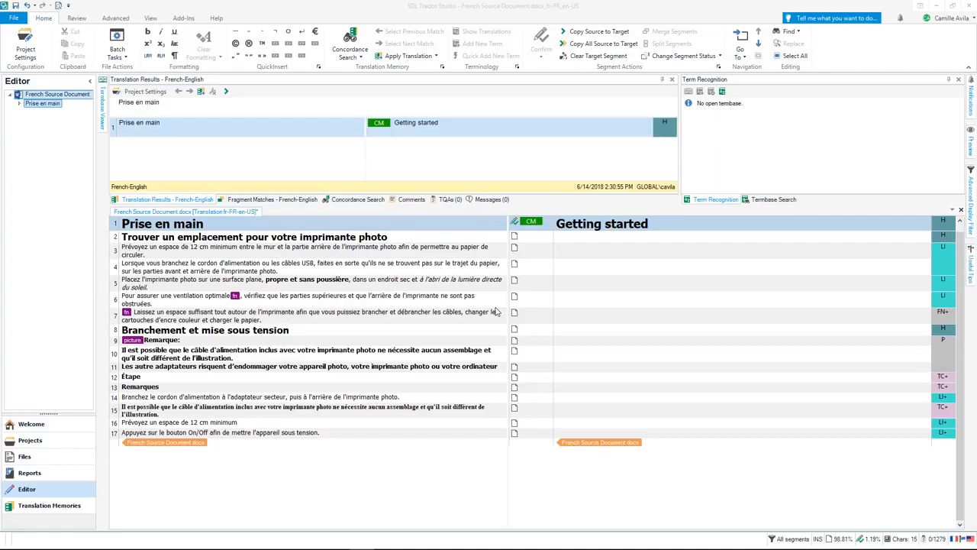
# Confirm segment 1 as "Getting started", and complete and confirm segment 2 as "Finding a location for your photo printer".
pyautogui.click(649, 223)
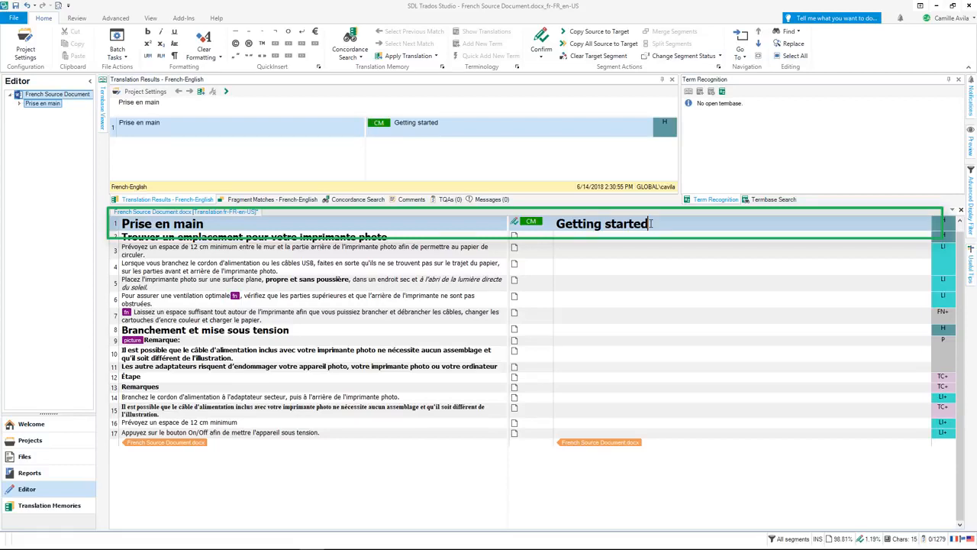
pyautogui.hotkey('ctrl', 'Return')
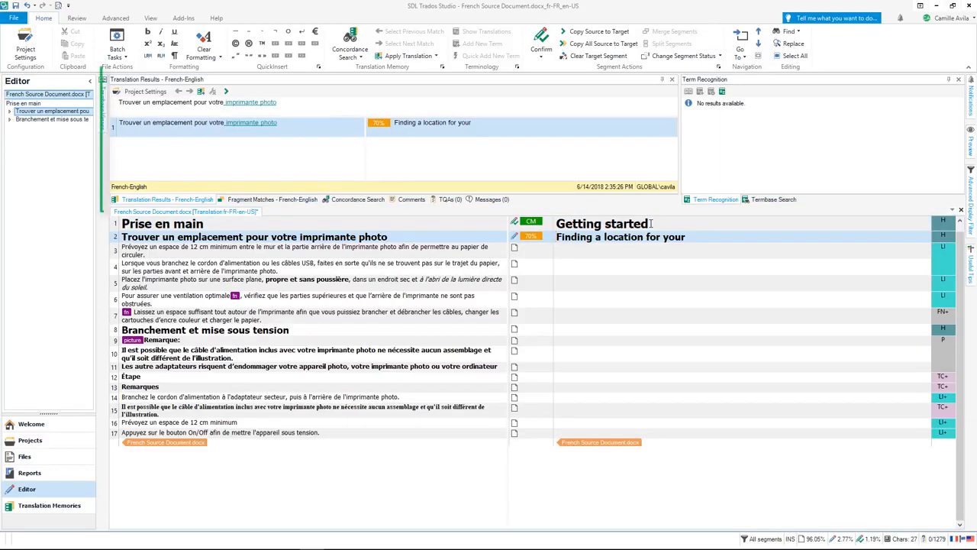
pyautogui.click(693, 236)
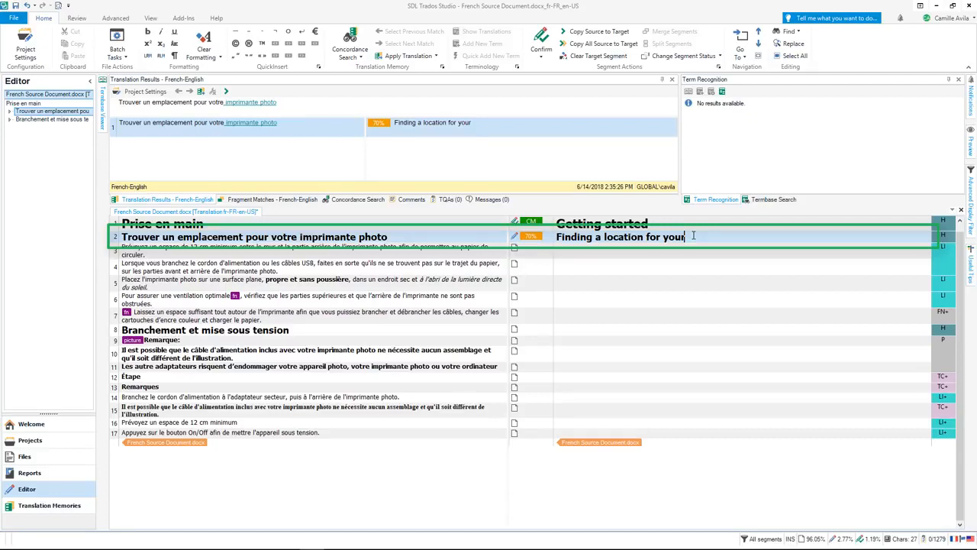
pyautogui.write('ph')
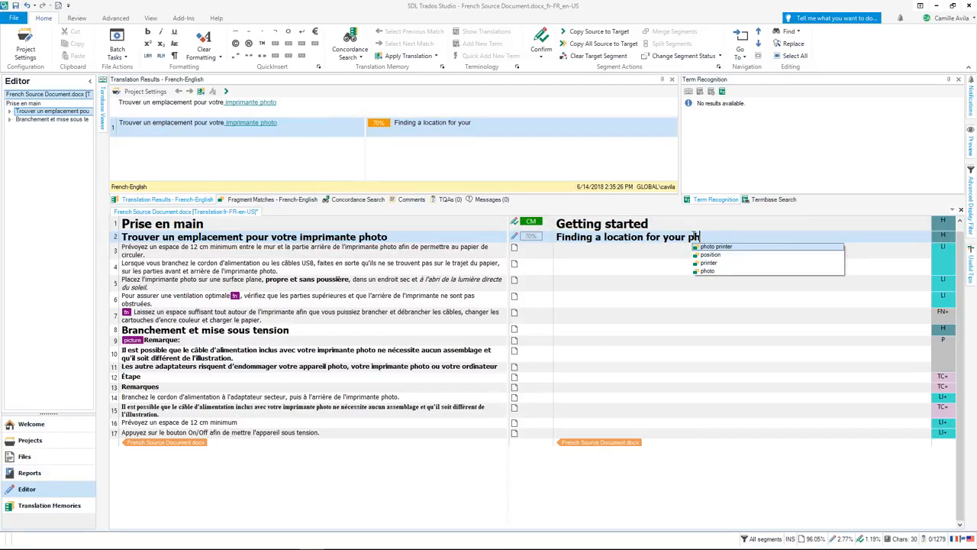
pyautogui.write('o')
pyautogui.write('to')
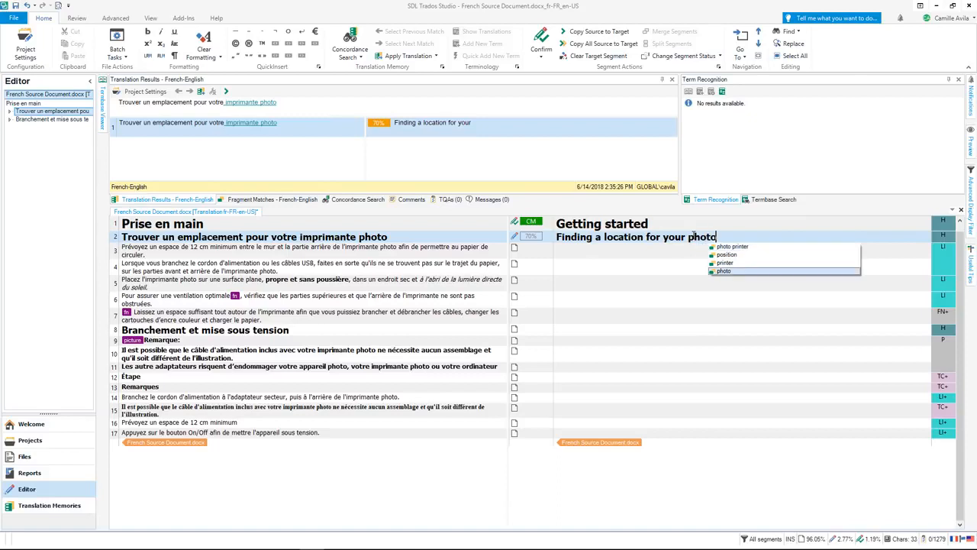
pyautogui.write(' printer')
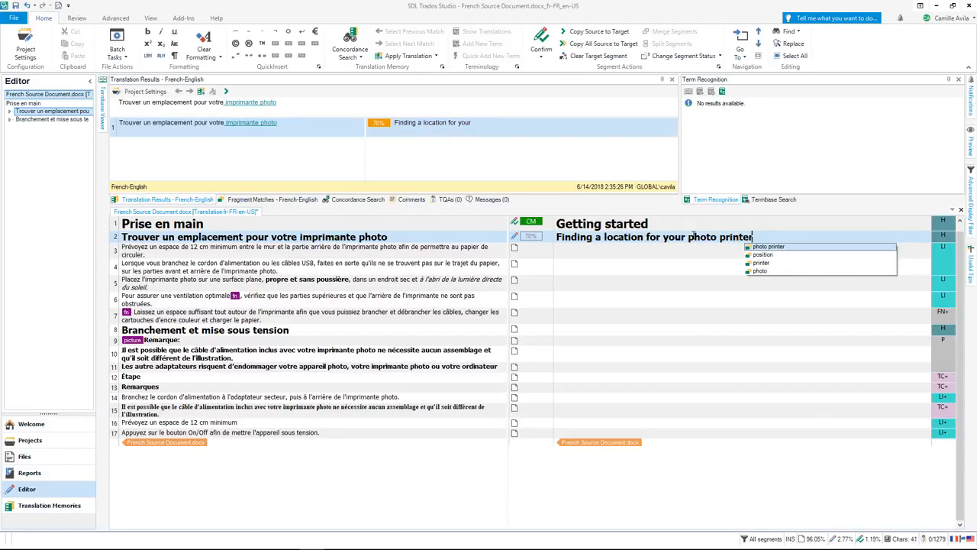
pyautogui.hotkey('ctrl', 'Return')
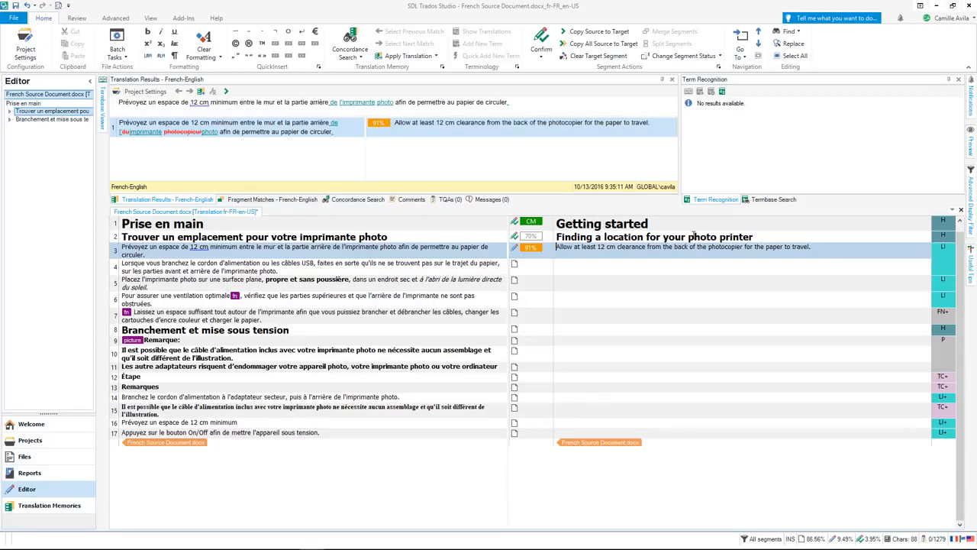
# Delete the word "photocopier" from the proposed translation of segment 3.
pyautogui.click(743, 248)
pyautogui.press('BackSpace')
pyautogui.press('BackSpace')
pyautogui.press('BackSpace')
pyautogui.press('BackSpace')
pyautogui.press('BackSpace')
pyautogui.press('BackSpace')
pyautogui.press('BackSpace')
pyautogui.press('BackSpace')
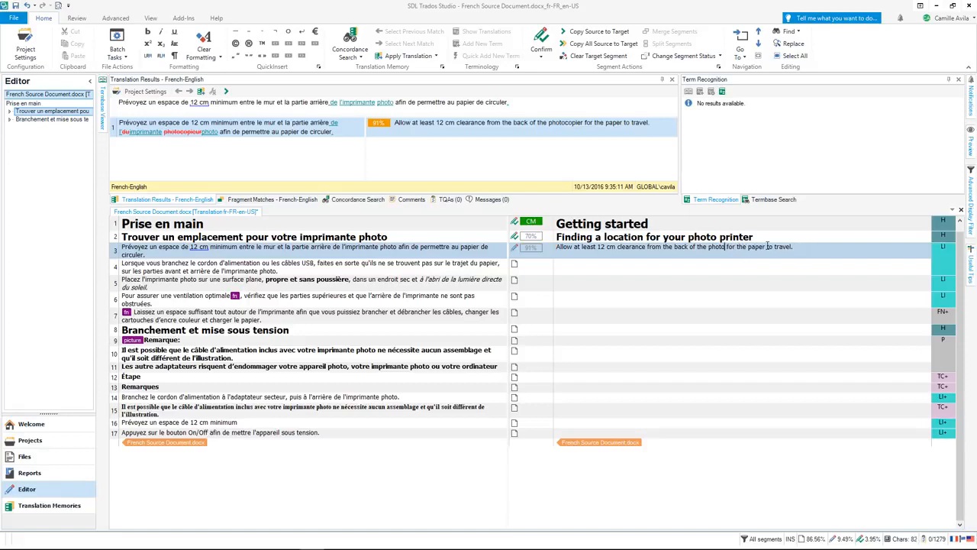
pyautogui.press('BackSpace')
pyautogui.press('BackSpace')
pyautogui.press('BackSpace')
# Insert "photo printer" from the AutoSuggest proposals after "the back of the" in segment 3's translation.
pyautogui.write('p')
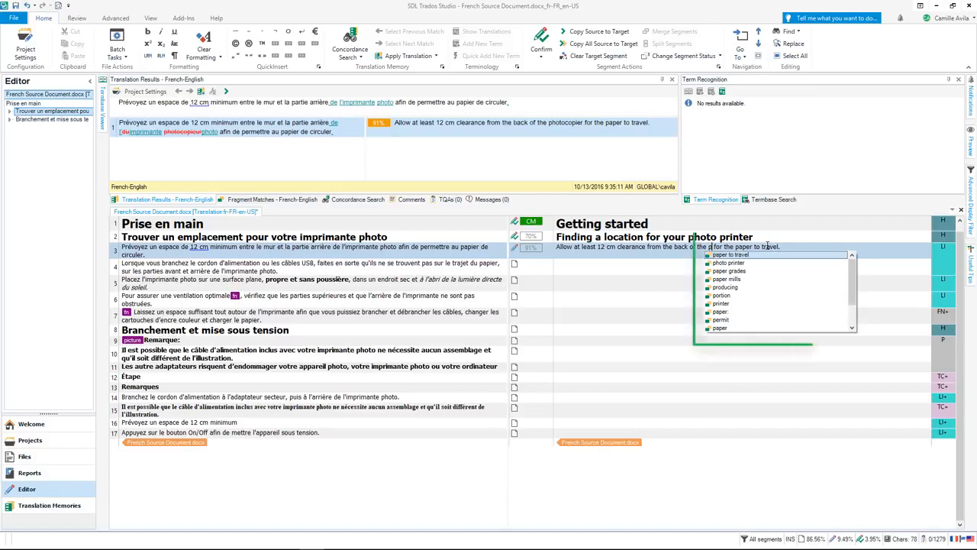
pyautogui.moveTo(847, 273)
pyautogui.mouseDown()
pyautogui.moveTo(849, 300)
pyautogui.moveTo(848, 266)
pyautogui.mouseUp()
pyautogui.write('hoto')
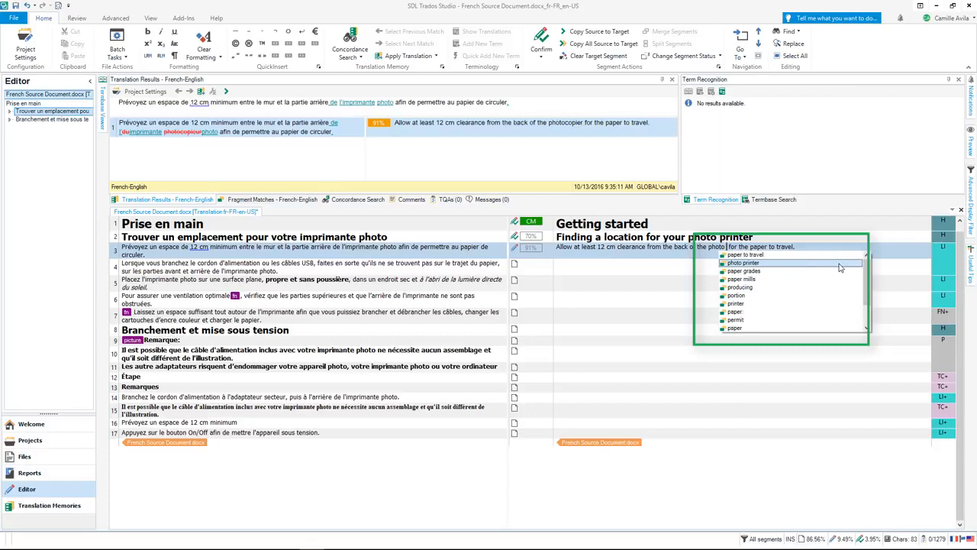
pyautogui.press('Down')
pyautogui.press('Down')
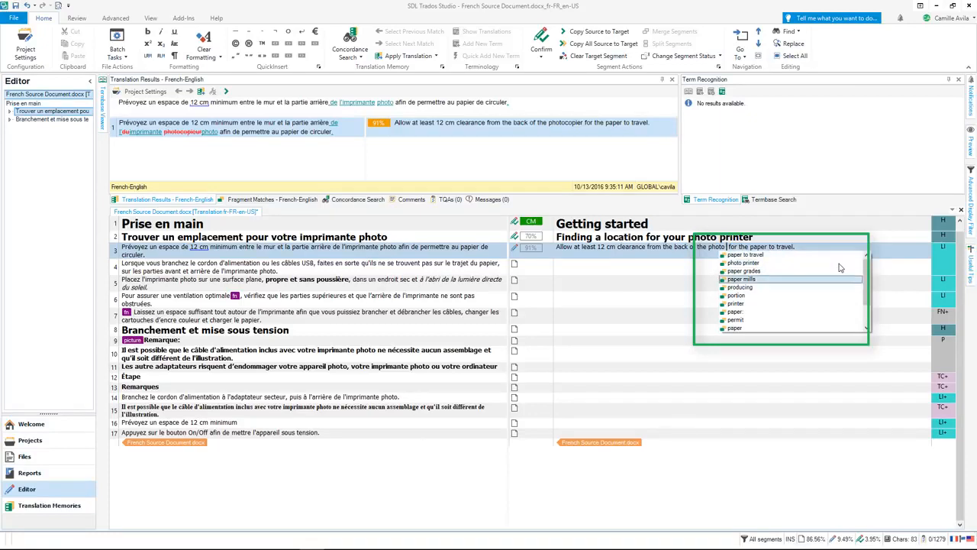
pyautogui.press('Down')
pyautogui.press('Up')
pyautogui.press('Up')
pyautogui.press('Up')
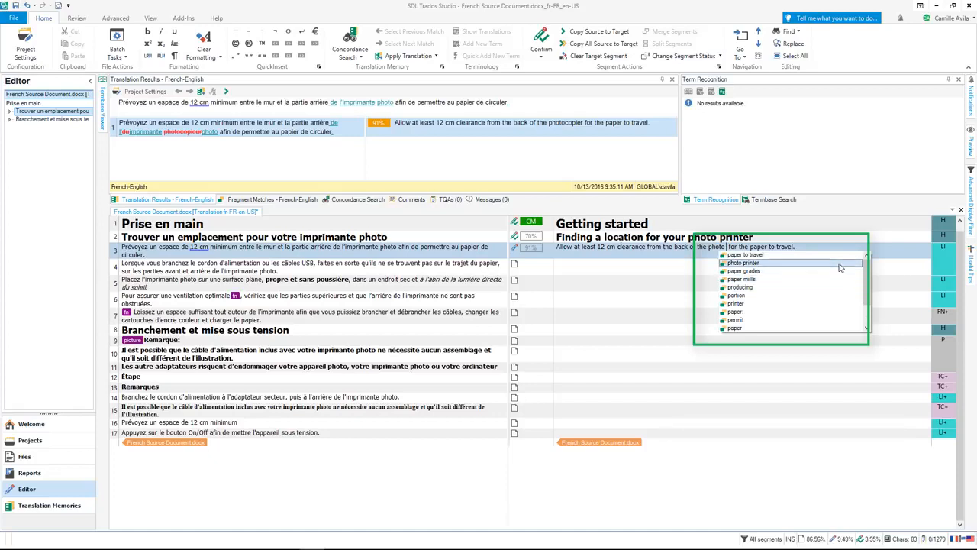
pyautogui.press('Return')
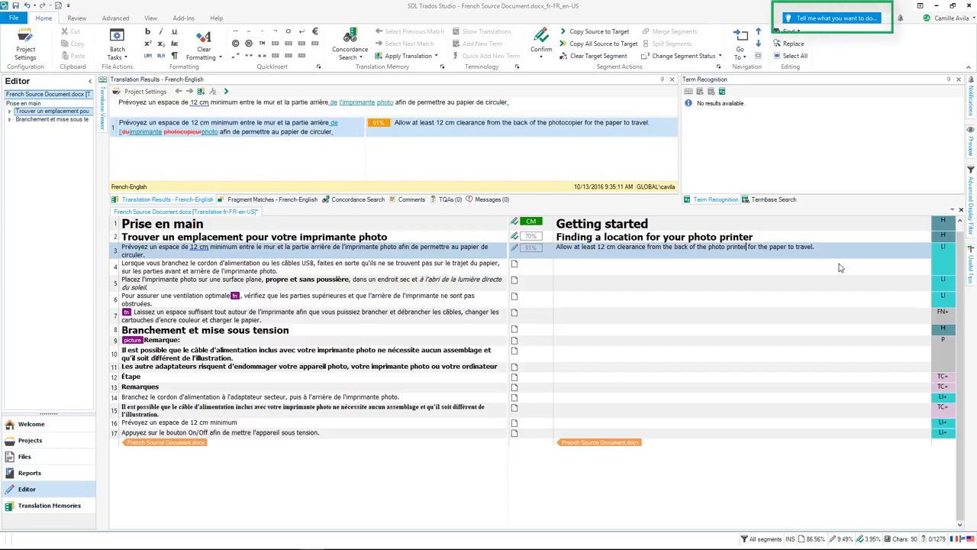
# Search the available commands for "termbase" and open the Project Termbase Settings.
pyautogui.click(837, 21)
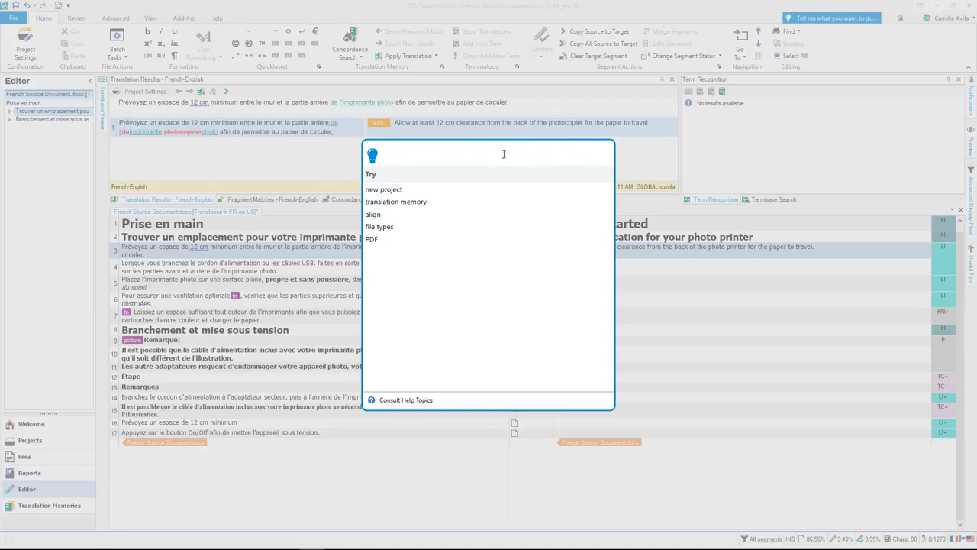
pyautogui.write('termbase')
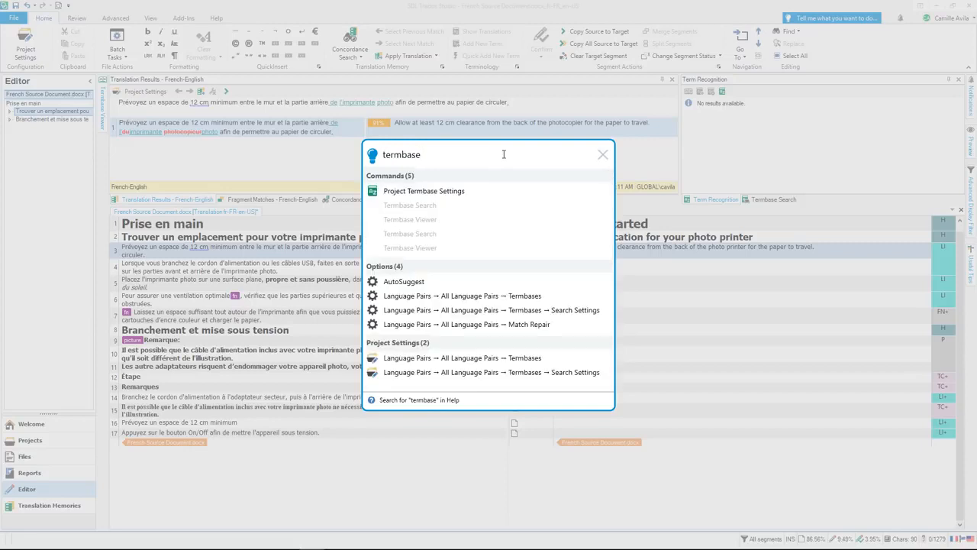
pyautogui.click(508, 195)
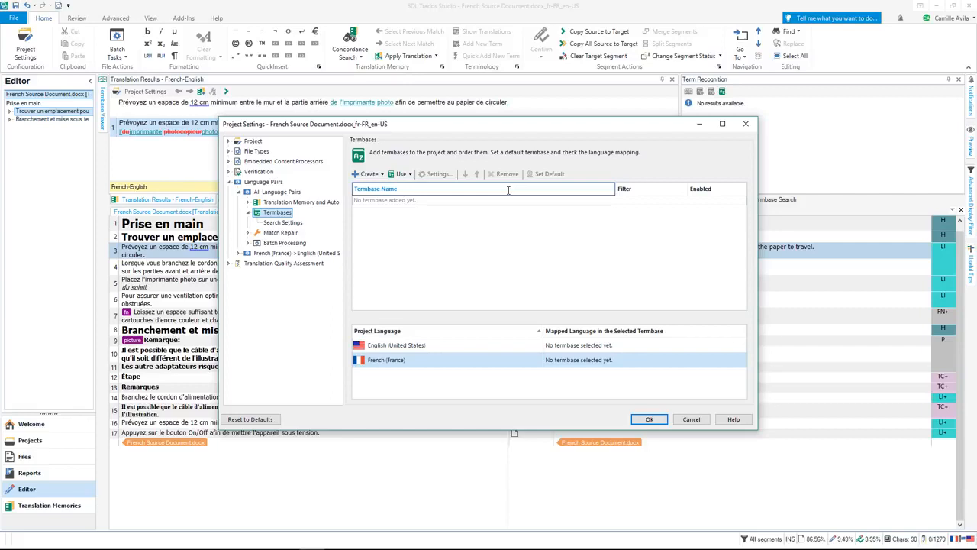
# Add the file-based MultiTerm termbase Printer.sdltb to the project and apply the settings.
pyautogui.click(407, 174)
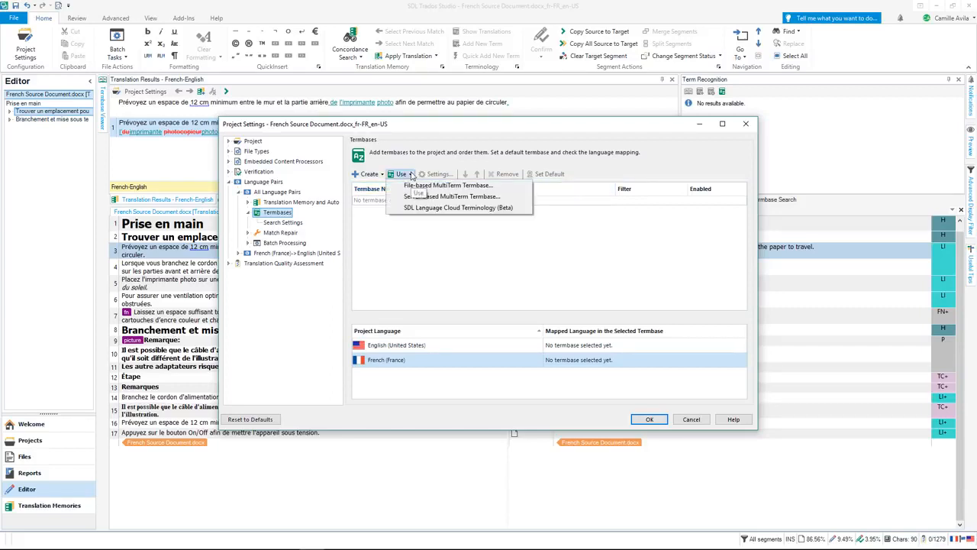
pyautogui.click(443, 186)
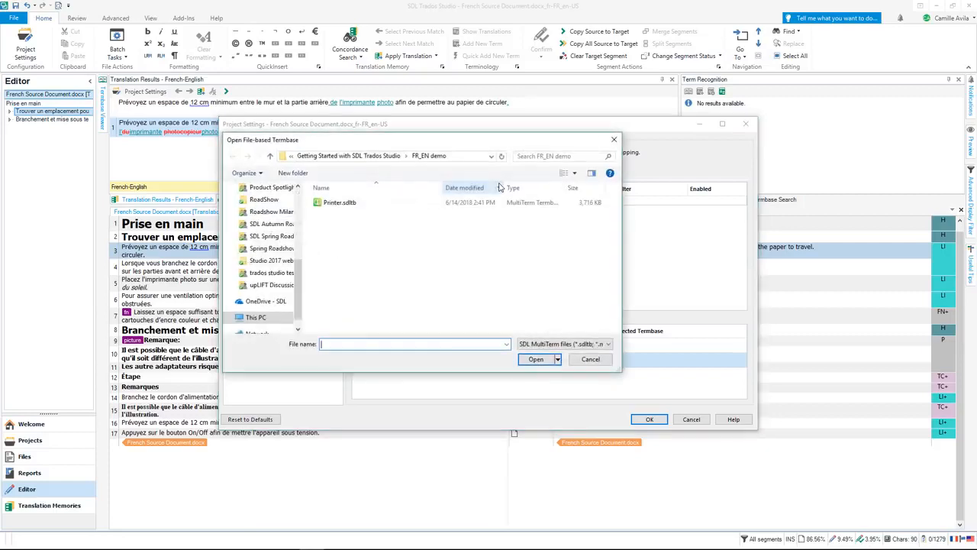
pyautogui.click(481, 203)
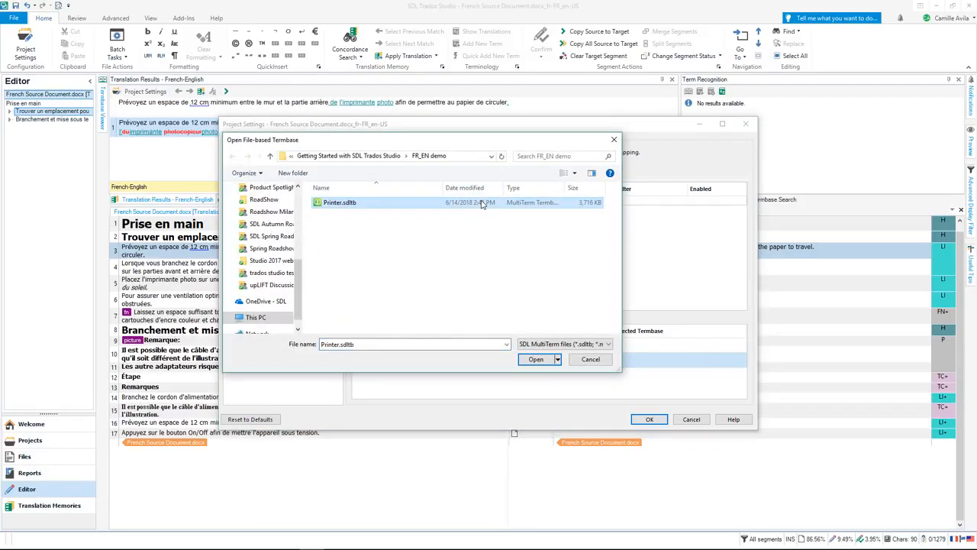
pyautogui.click(534, 358)
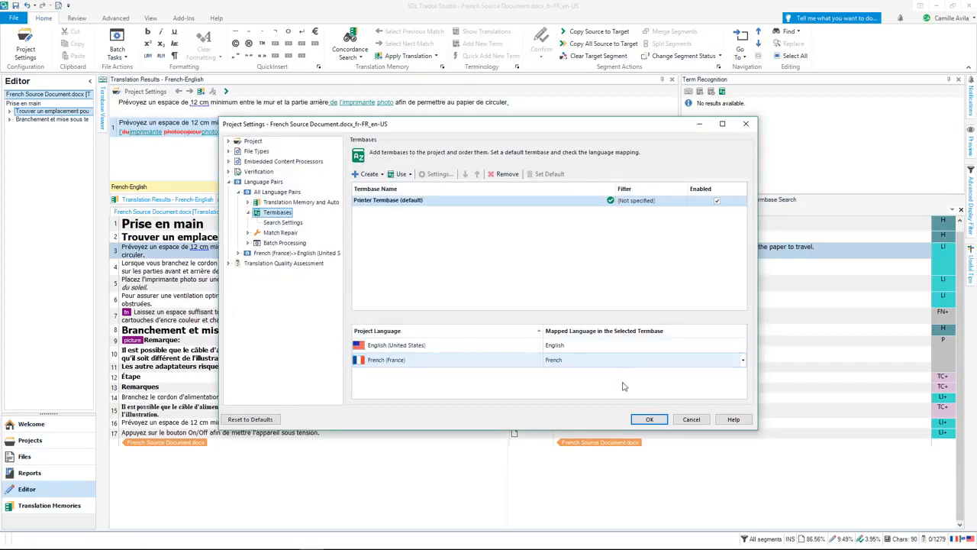
pyautogui.click(656, 420)
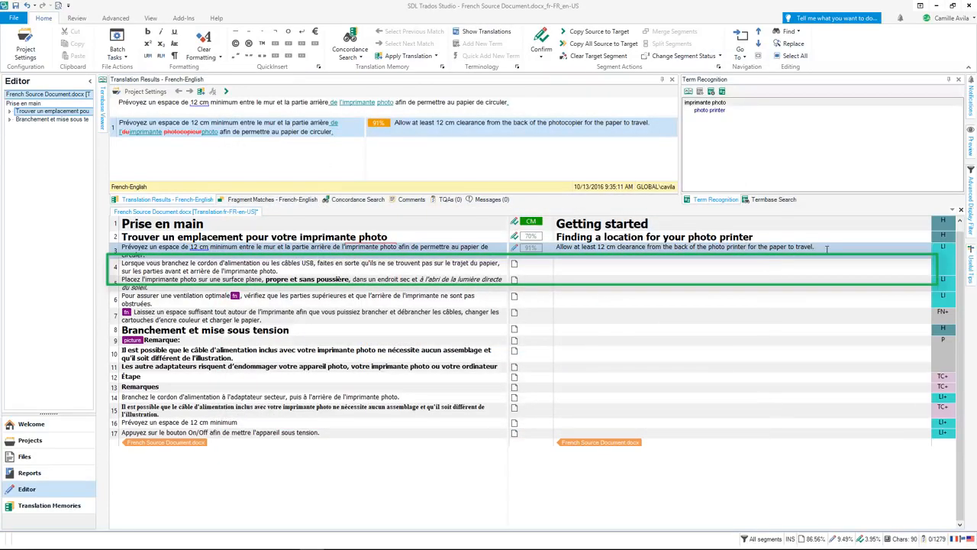
# Confirm segment 3 and insert "or USB cables" after "When connecting power" in segment 4's translation.
pyautogui.hotkey('ctrl', 'Return')
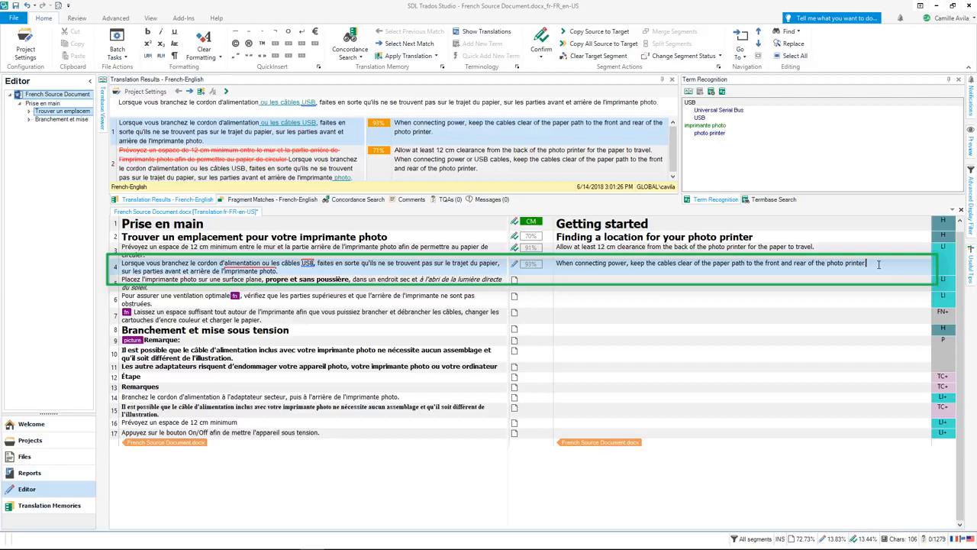
pyautogui.click(628, 263)
pyautogui.write('or ')
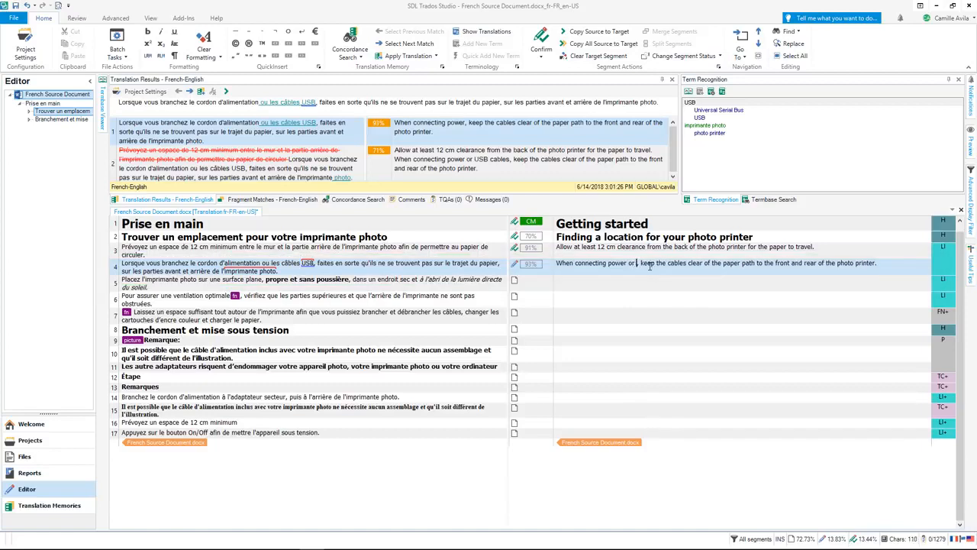
pyautogui.write('US')
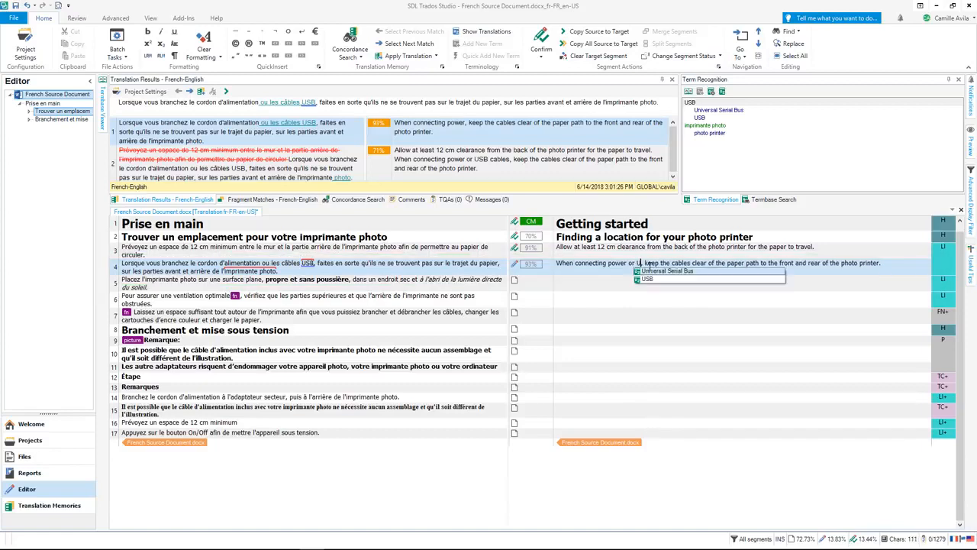
pyautogui.write('B')
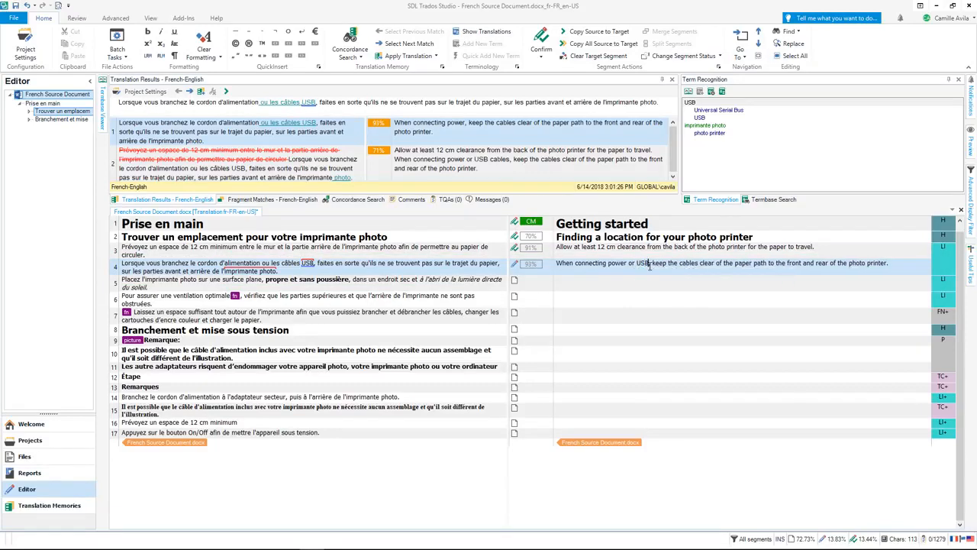
pyautogui.write(',')
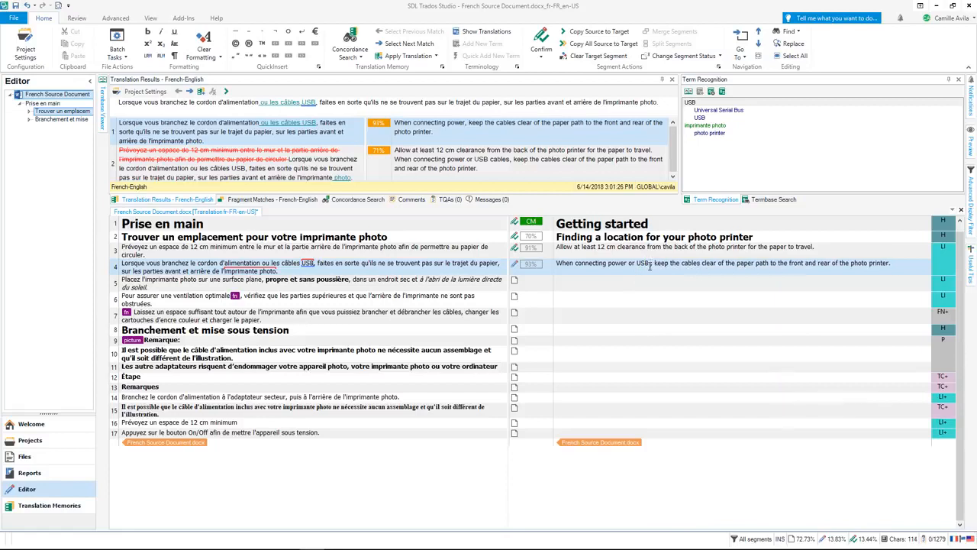
pyautogui.write('cables')
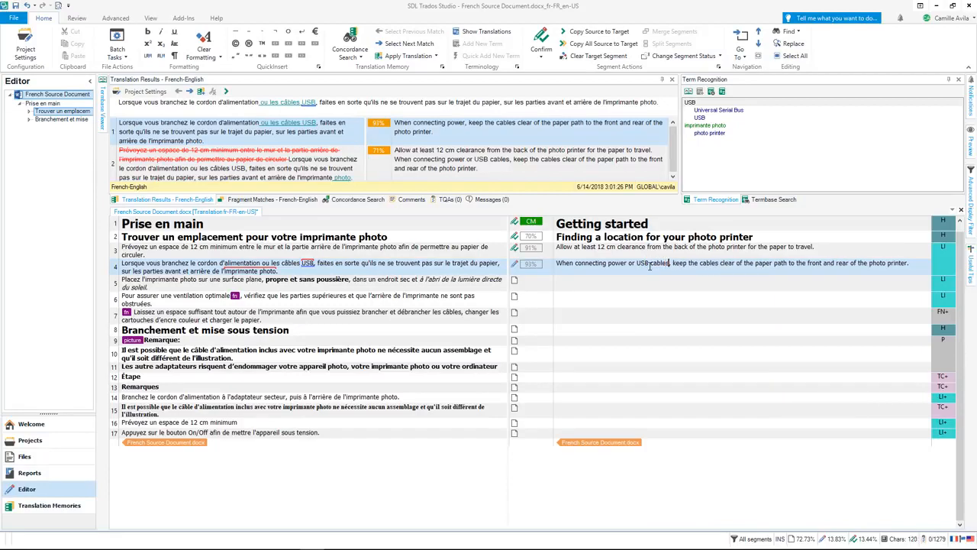
# Quick-add the term pair "câbles USB" and "USB cables" from segment 4 to the termbase.
pyautogui.hotkey('ctrl', 'shift', 'Left')
pyautogui.hotkey('ctrl', 'shift', 'Left')
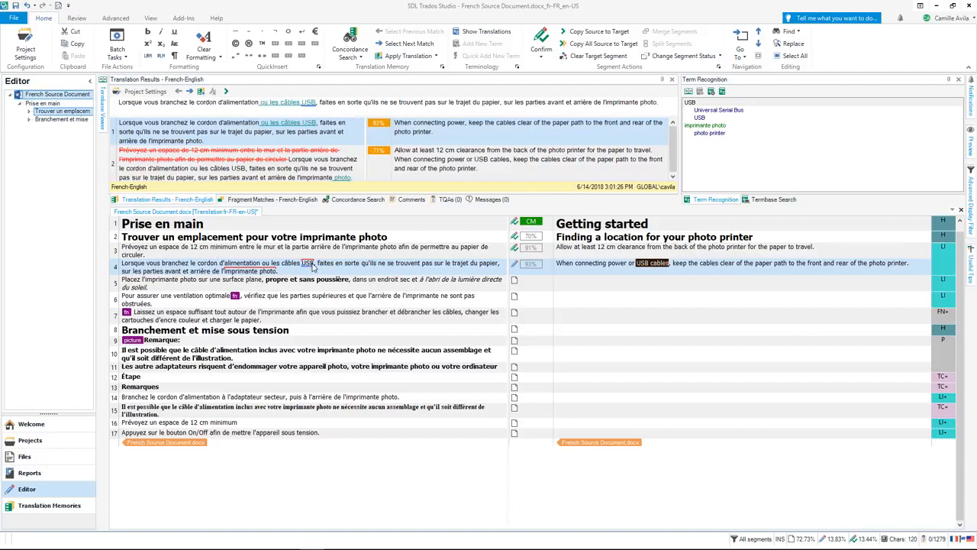
pyautogui.moveTo(313, 264); pyautogui.dragTo(282, 265)
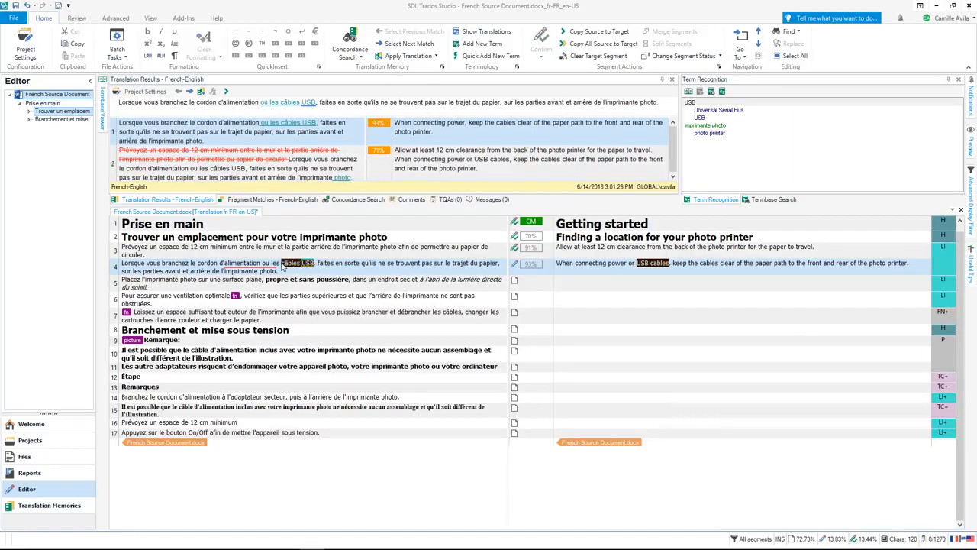
pyautogui.rightClick(299, 267)
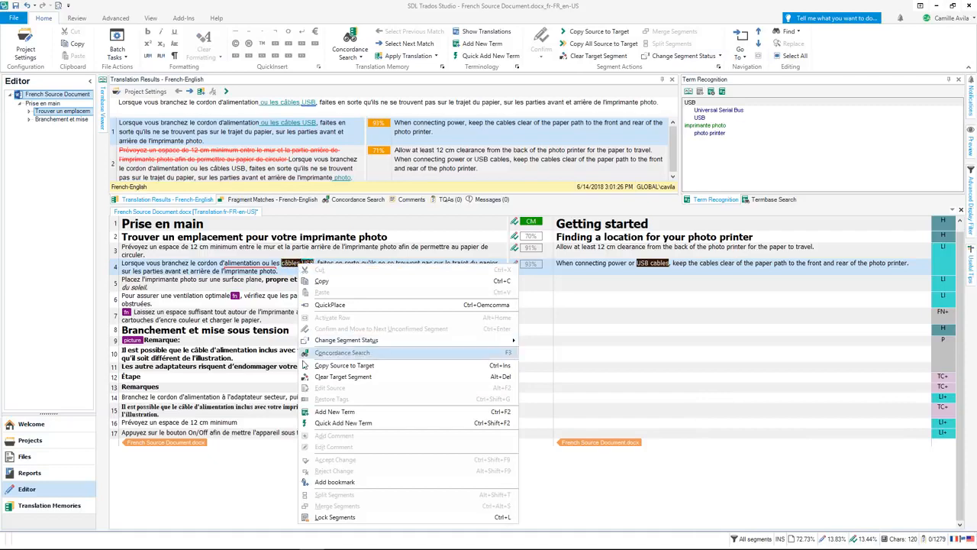
pyautogui.click(386, 424)
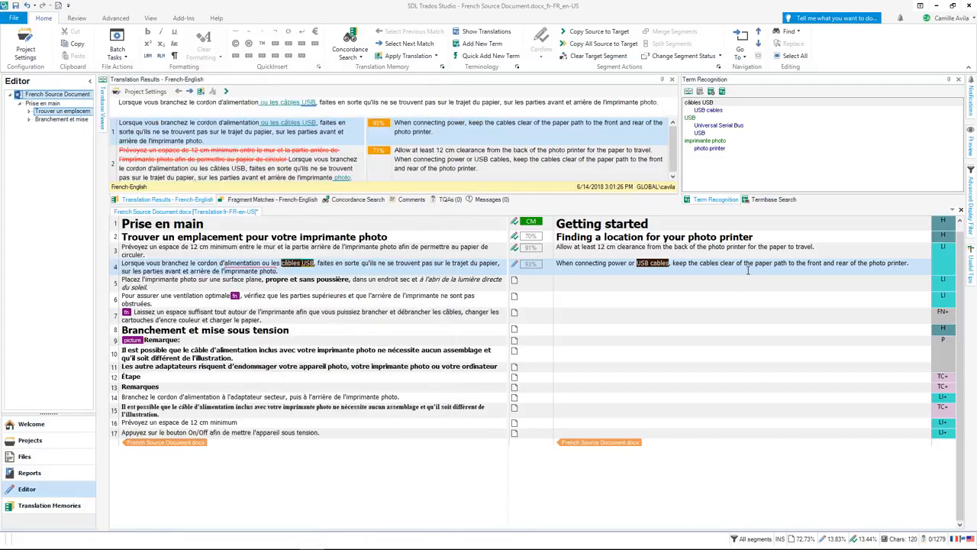
pyautogui.click(748, 265)
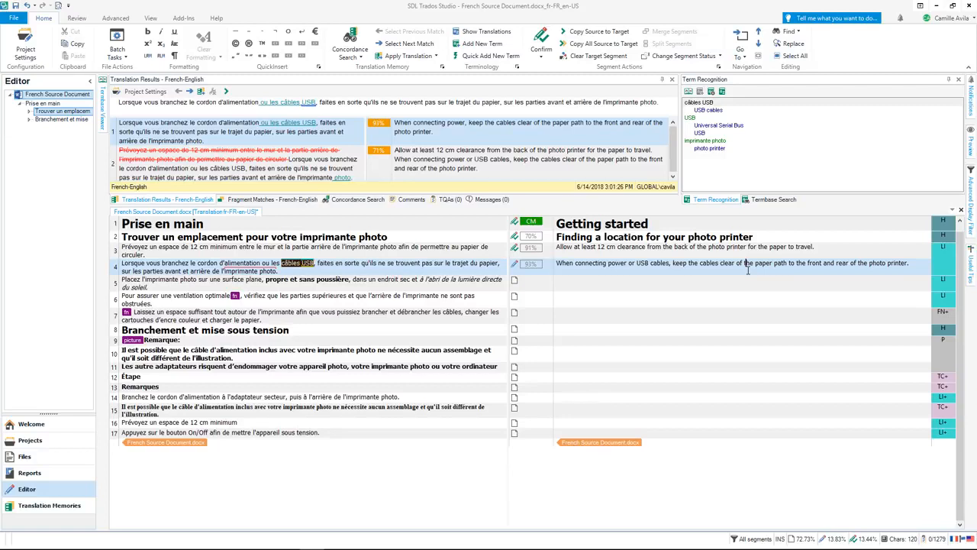
pyautogui.click(912, 265)
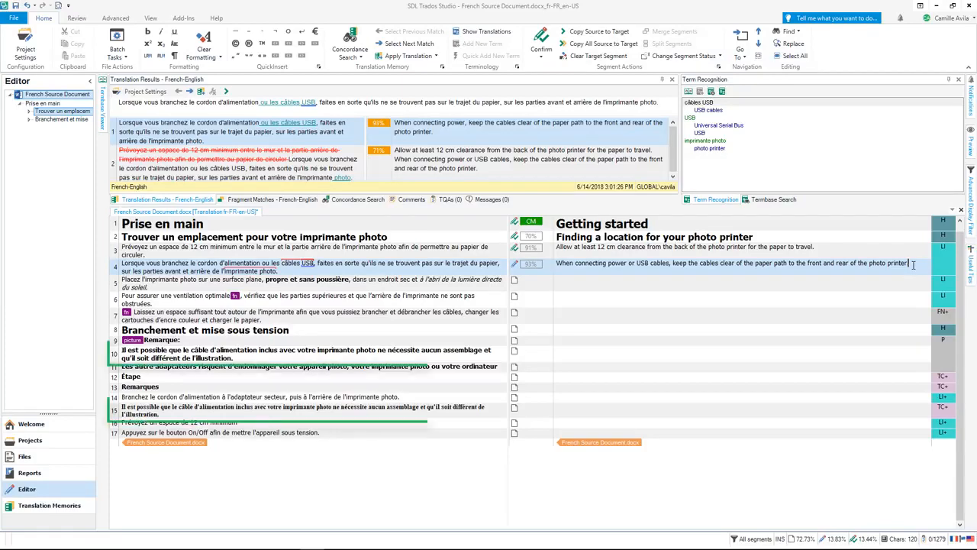
# Replace "digital camera" in segment 10's translation with the AutoSuggest term "photo printer".
pyautogui.click(585, 352)
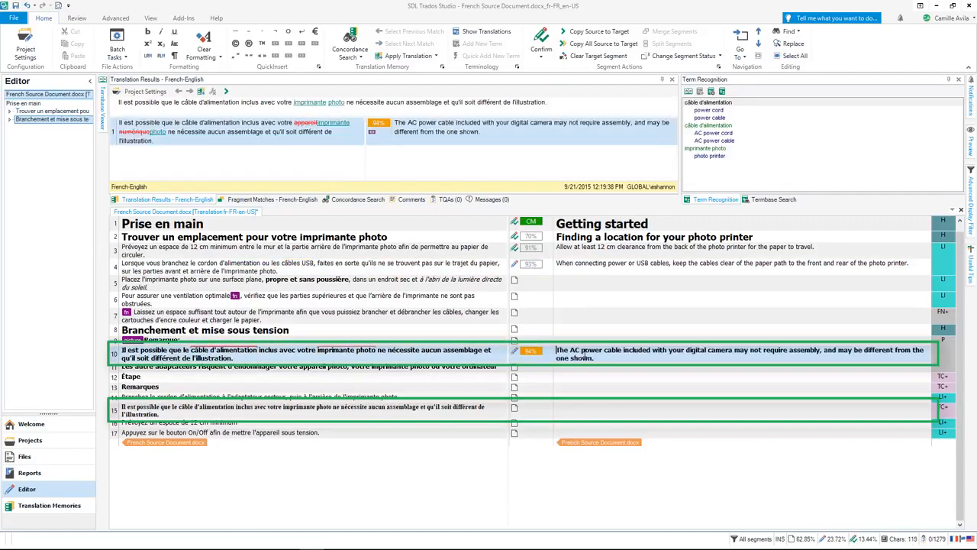
pyautogui.click(733, 350)
pyautogui.press('BackSpace')
pyautogui.press('BackSpace')
pyautogui.press('BackSpace')
pyautogui.press('BackSpace')
pyautogui.press('BackSpace')
pyautogui.press('BackSpace')
pyautogui.press('BackSpace')
pyautogui.press('BackSpace')
pyautogui.press('BackSpace')
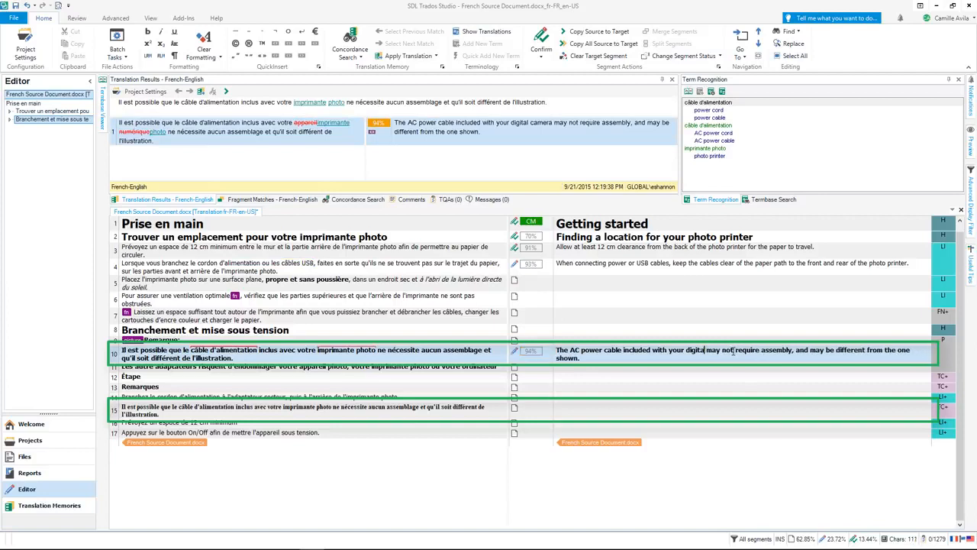
pyautogui.press('BackSpace')
pyautogui.press('BackSpace')
pyautogui.press('BackSpace')
pyautogui.press('BackSpace')
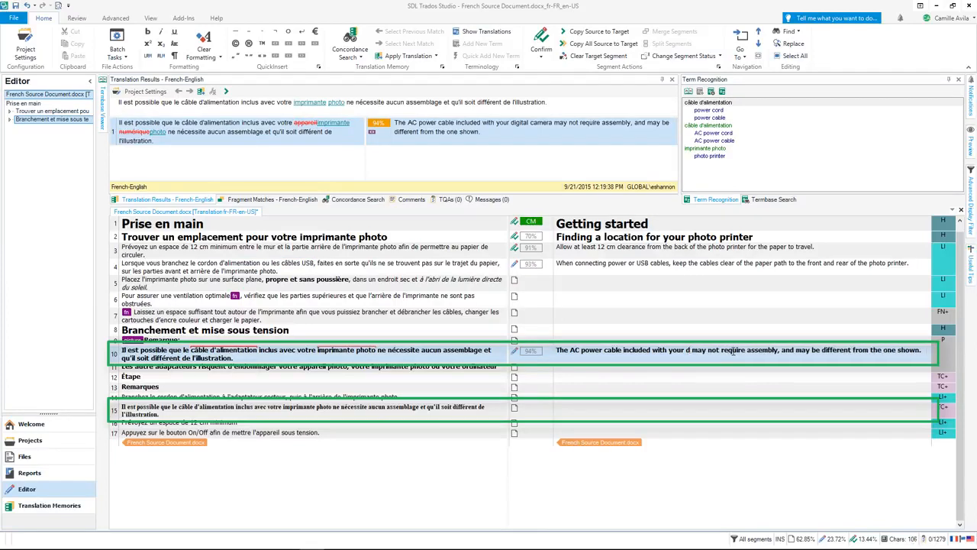
pyautogui.press('BackSpace')
pyautogui.write('p')
pyautogui.press('Down')
pyautogui.press('Down')
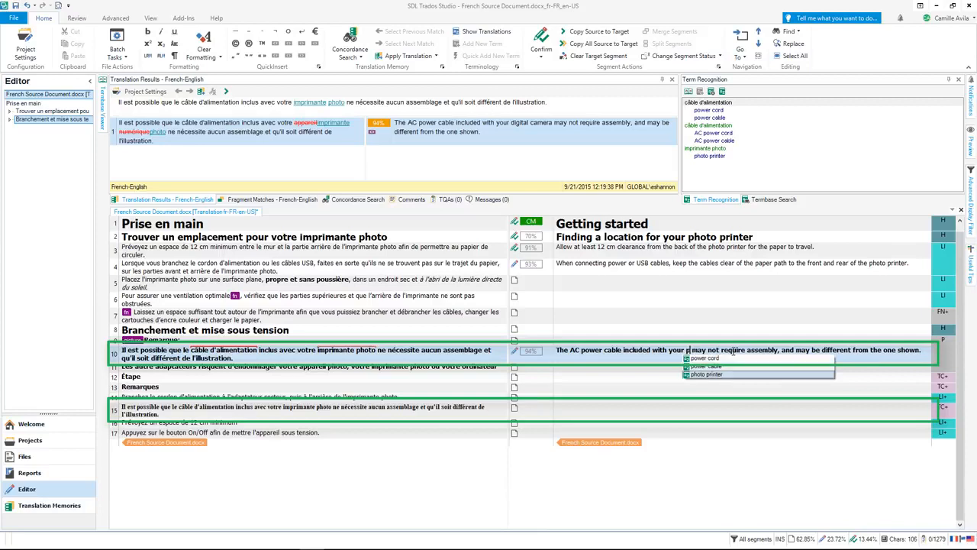
pyautogui.press('Return')
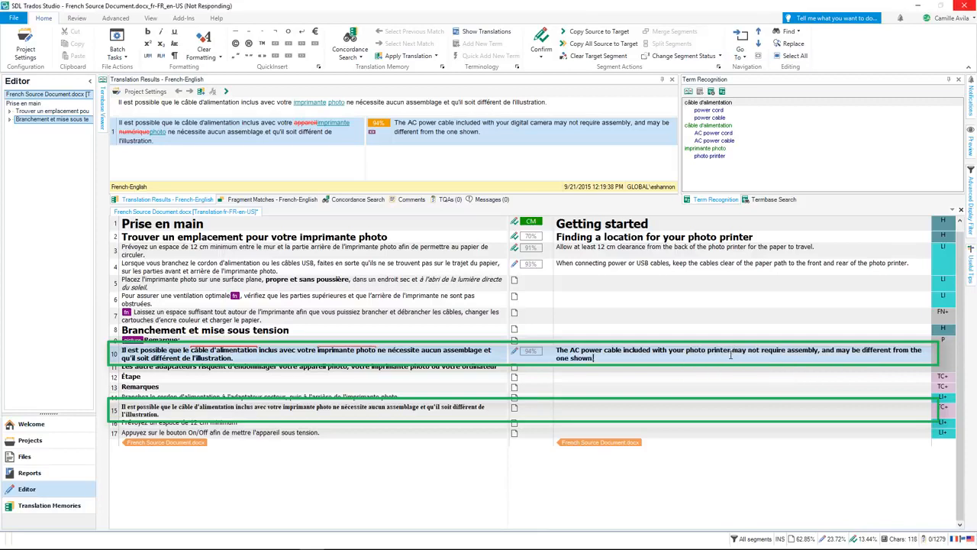
# Confirm the translations of segments 10, 15 and 4.
pyautogui.hotkey('ctrl', 'Return')
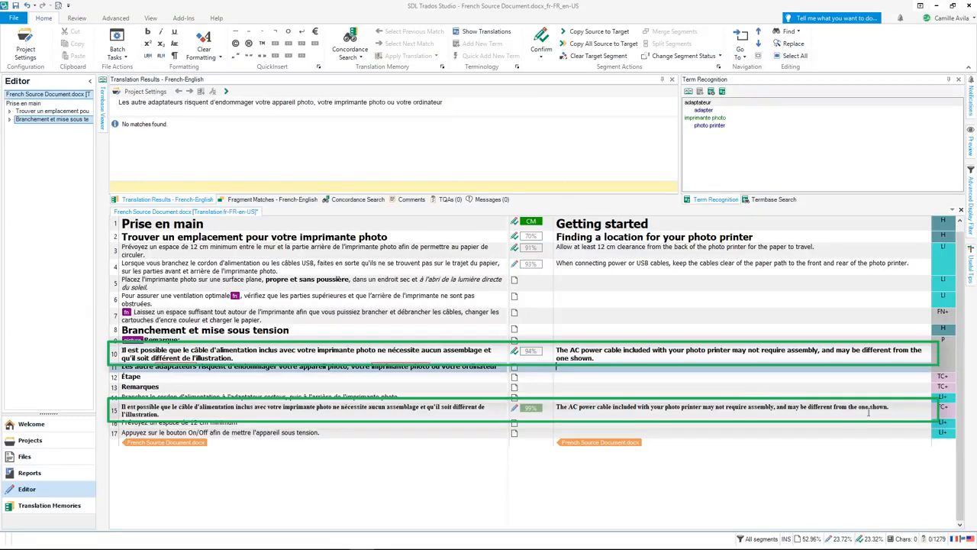
pyautogui.click(906, 413)
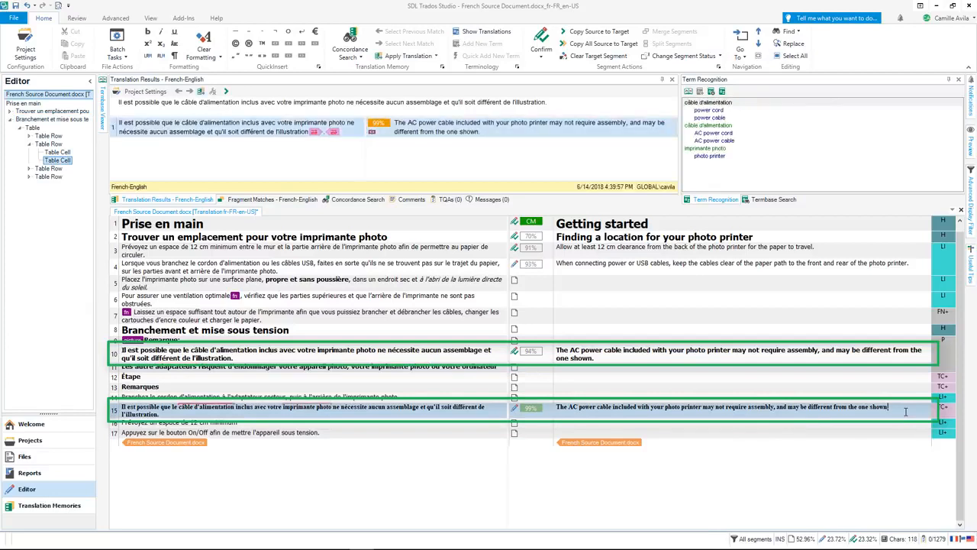
pyautogui.hotkey('ctrl', 'Return')
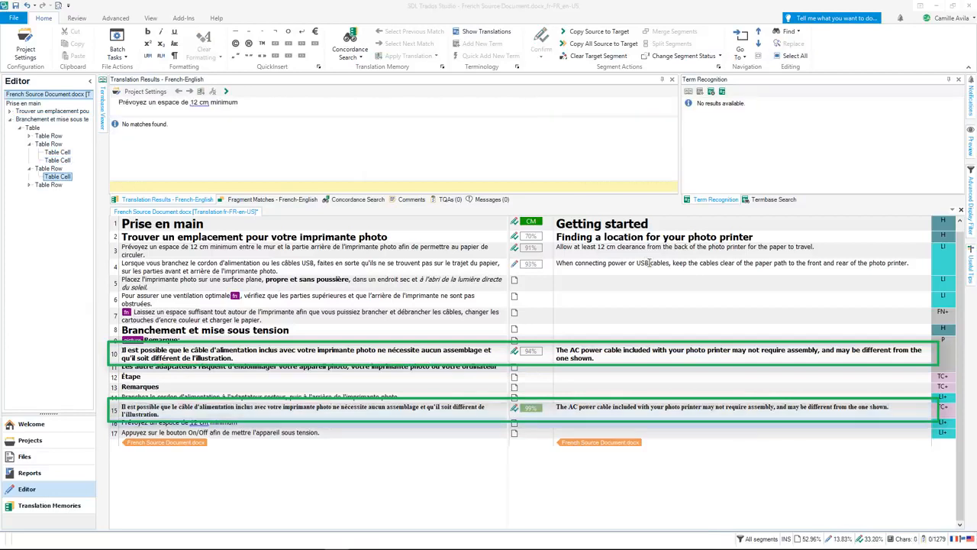
pyautogui.click(913, 262)
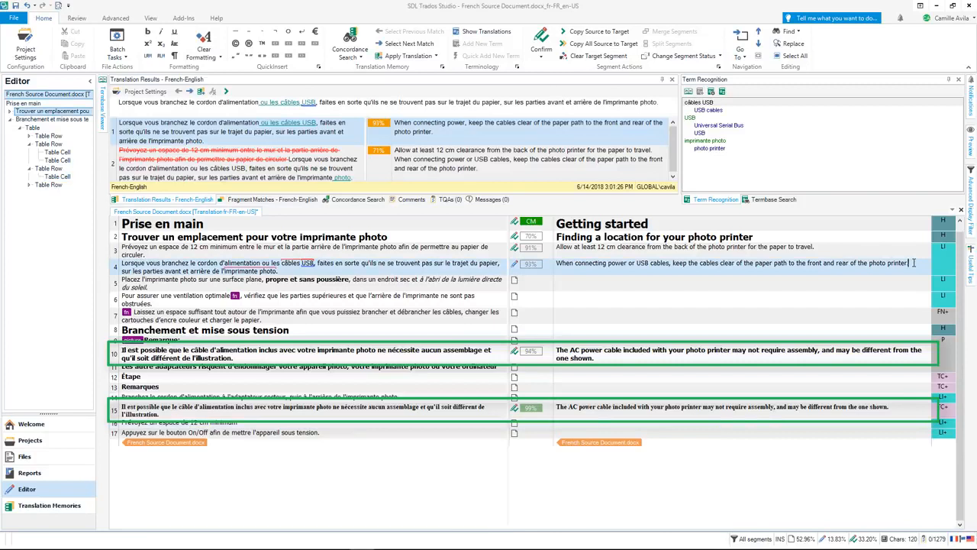
pyautogui.hotkey('ctrl', 'Return')
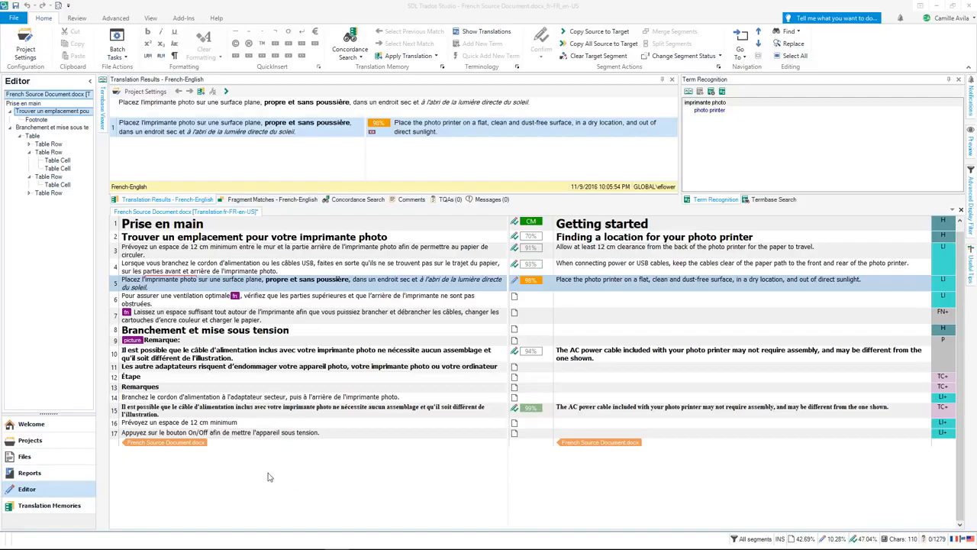
# Check the source formatting in Word, return to Trados Studio and apply the source's bold formatting to "clean and dust-free surface" in segment 5 with QuickPlace.
pyautogui.hotkey('alt', 'Tab')
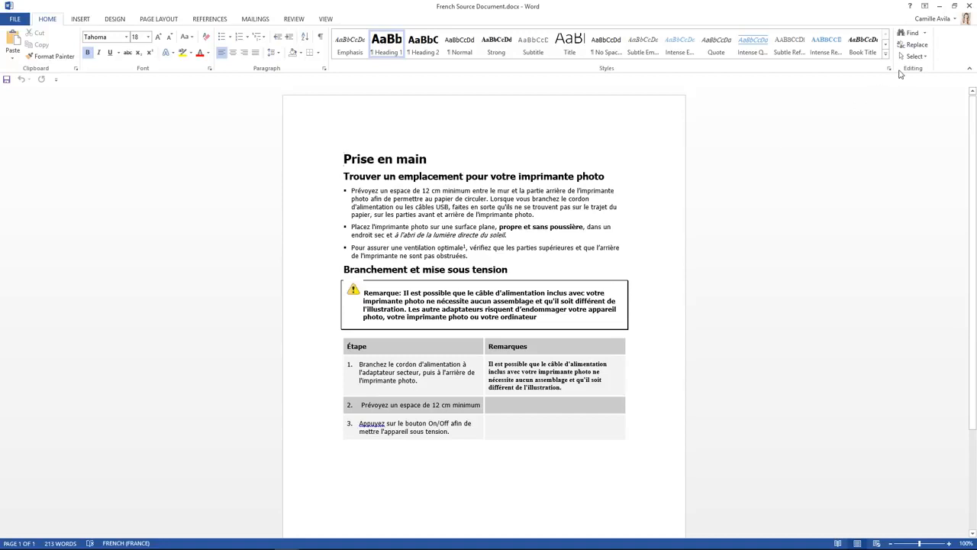
pyautogui.click(938, 6)
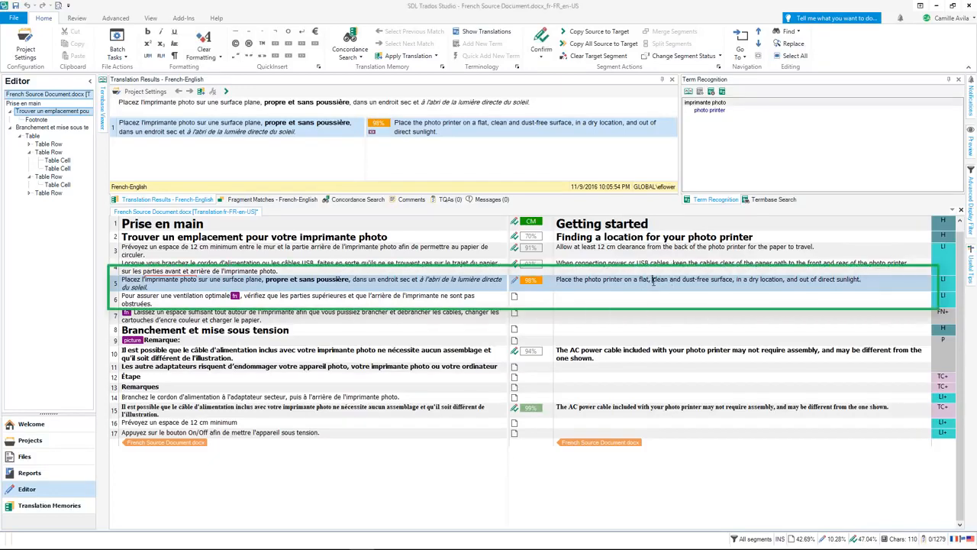
pyautogui.moveTo(653, 281); pyautogui.dragTo(734, 280)
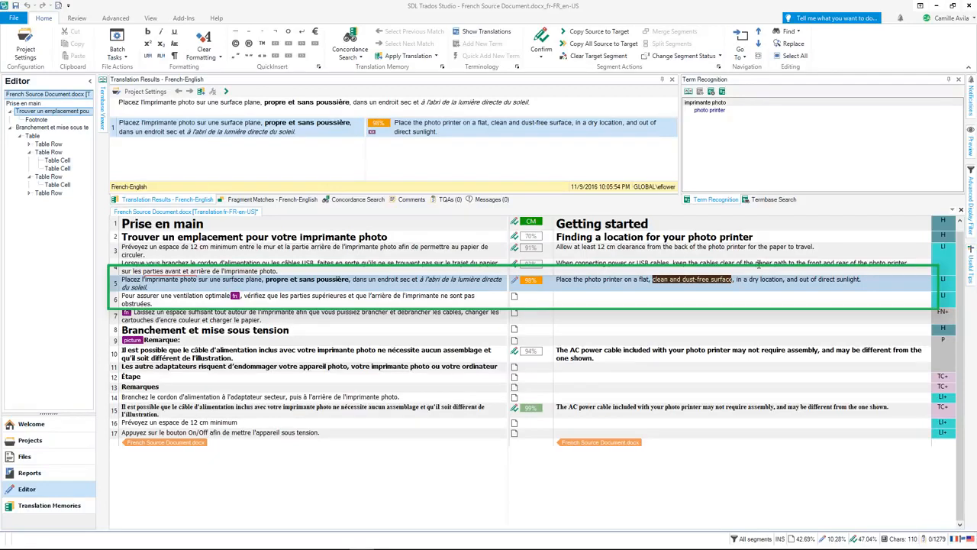
pyautogui.hotkey('ctrl', ',')
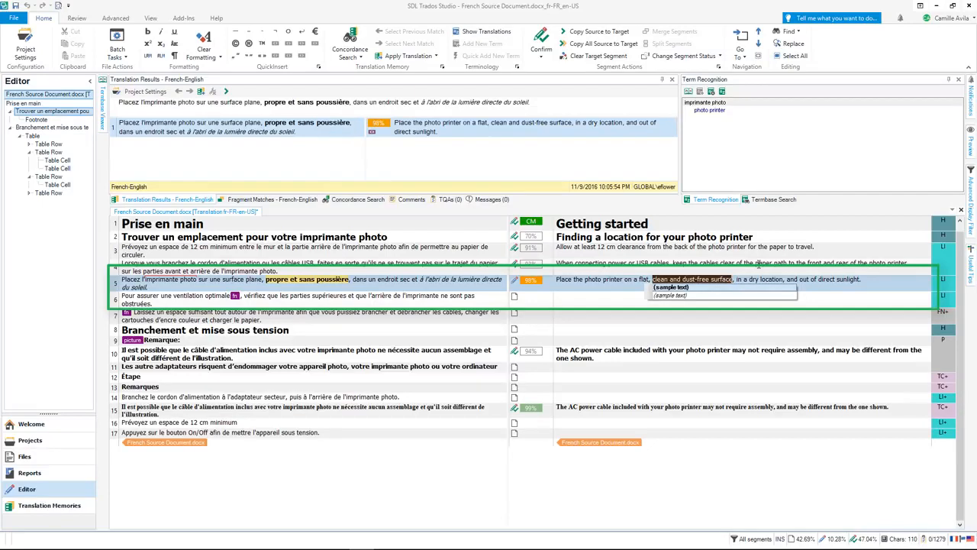
pyautogui.press('Return')
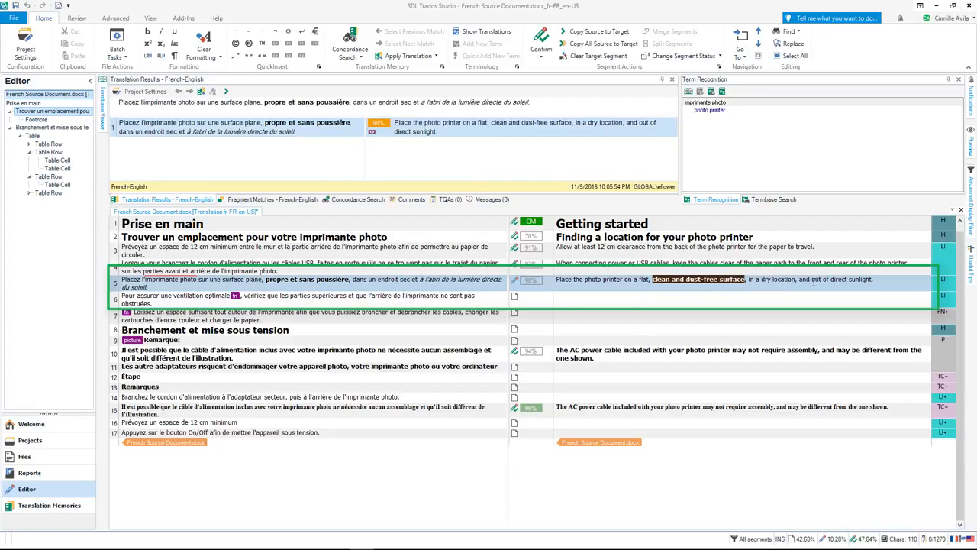
# Apply the source's italic formatting to "out of direct sunlight" in segment 5 with QuickPlace and confirm the segment.
pyautogui.moveTo(811, 280); pyautogui.dragTo(874, 280)
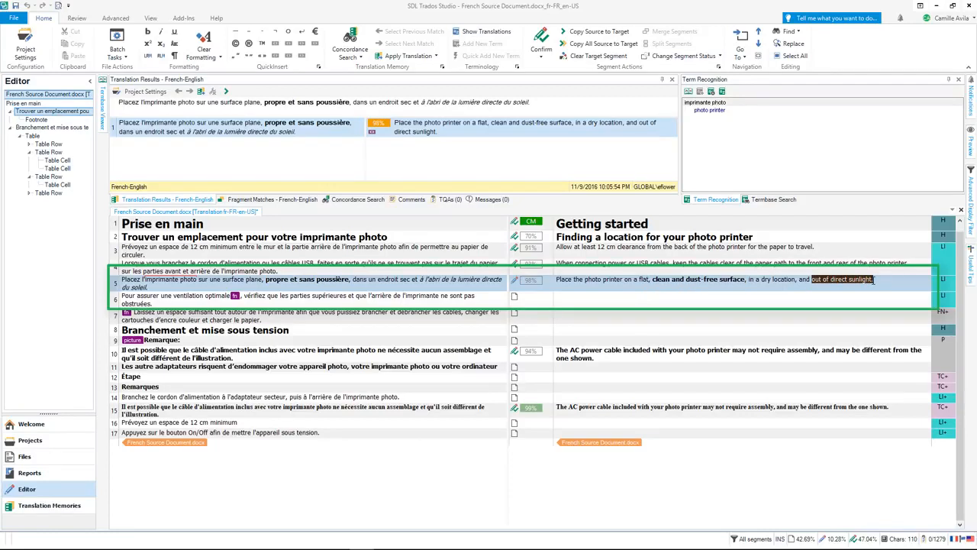
pyautogui.hotkey('ctrl', ',')
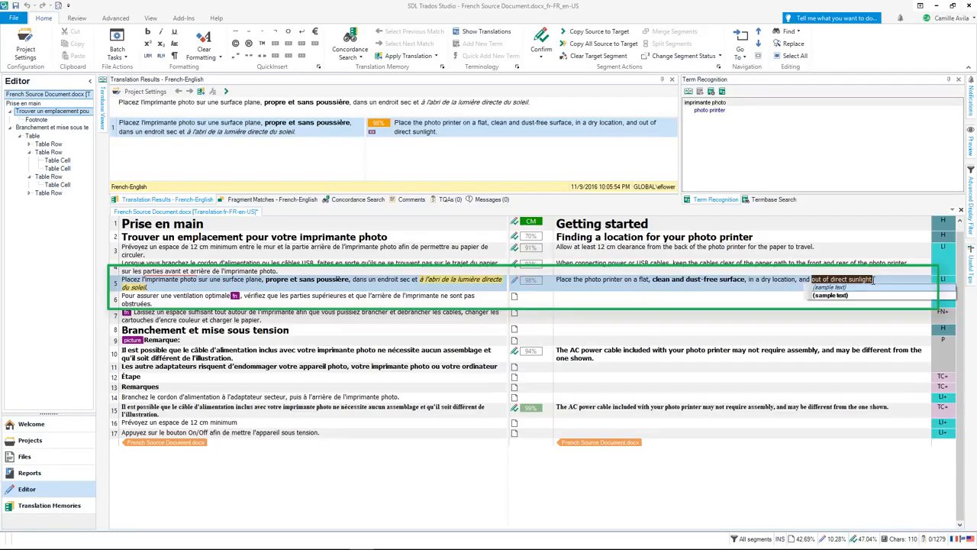
pyautogui.press('Return')
pyautogui.click(873, 281)
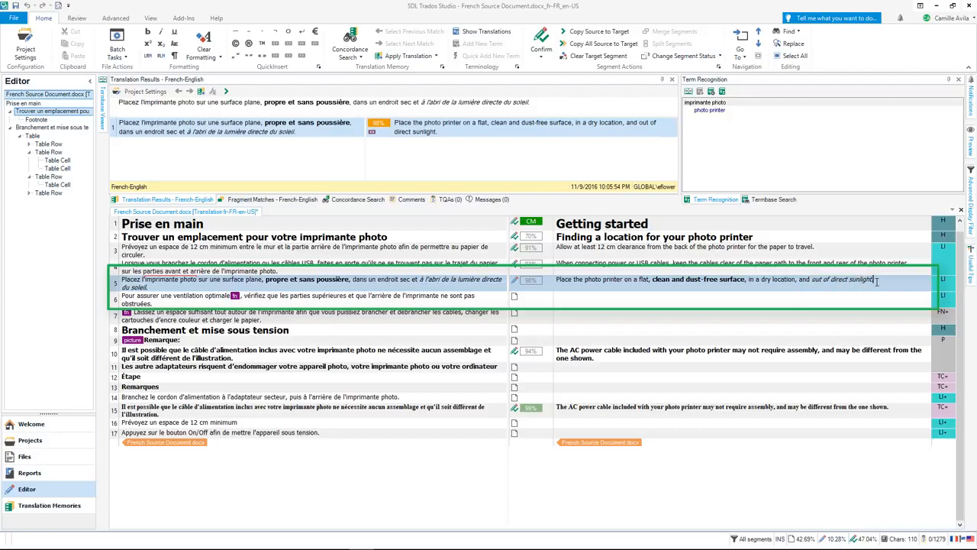
pyautogui.hotkey('ctrl', 'Return')
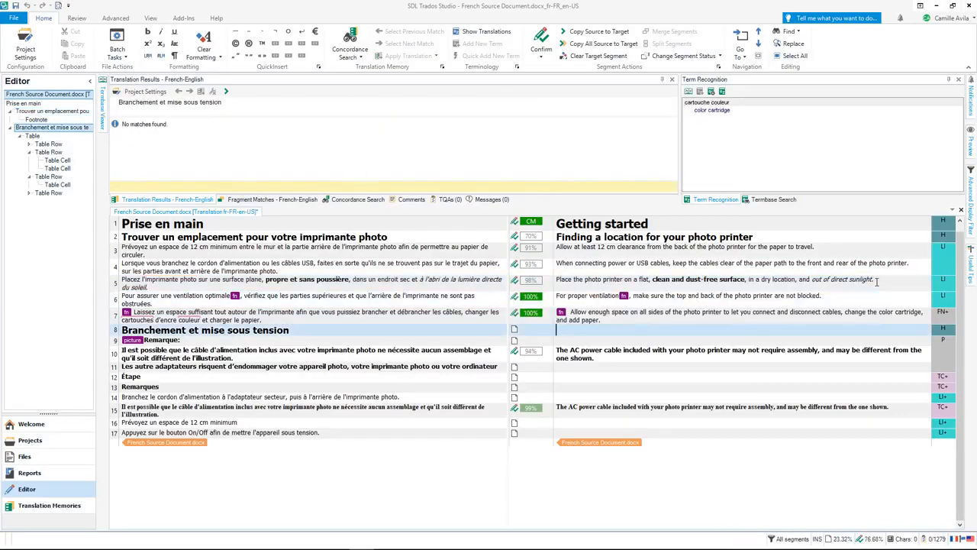
# Bring the translation memory match into segment 9, then generate the initial target document preview and widen it to about half the window.
pyautogui.click(558, 343)
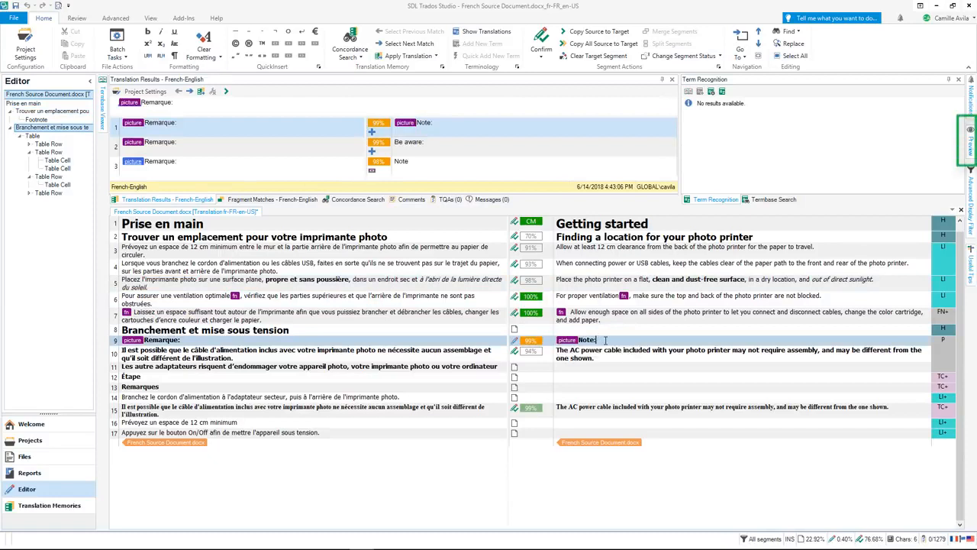
pyautogui.click(971, 153)
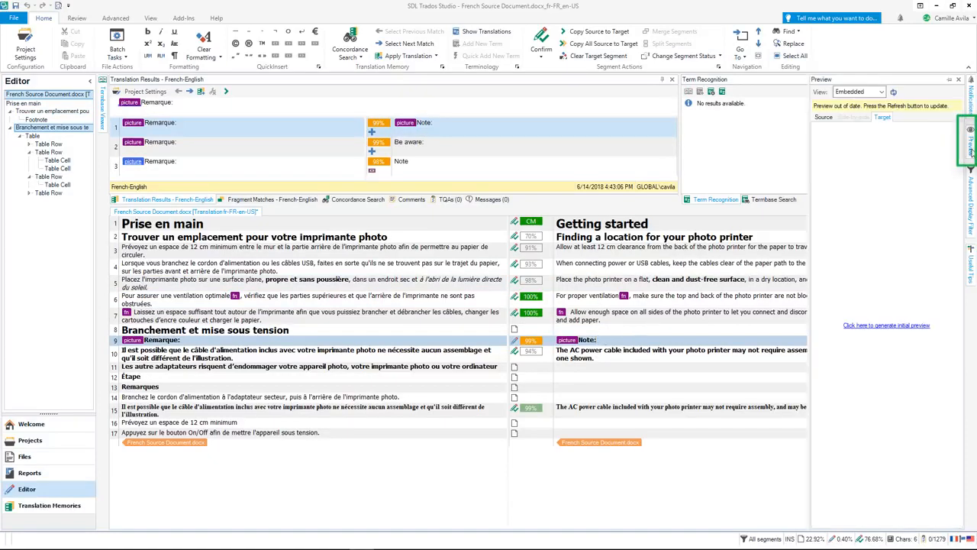
pyautogui.click(876, 327)
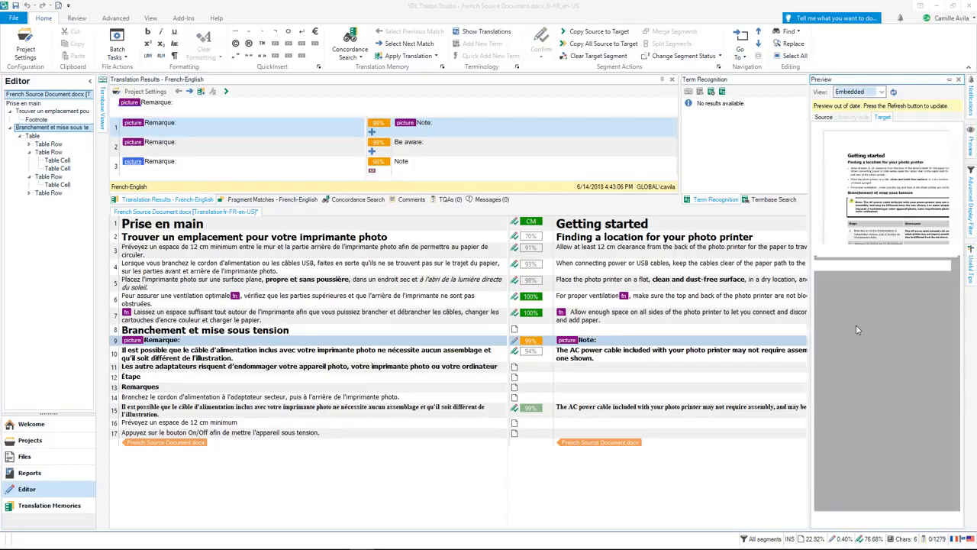
pyautogui.moveTo(811, 296); pyautogui.dragTo(501, 294)
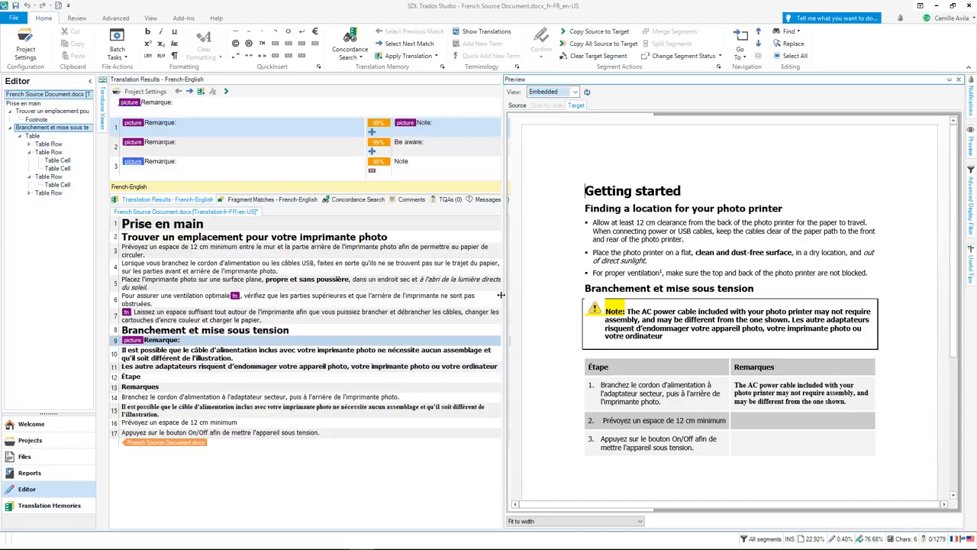
# Leave the target preview and confirm the translations "Note:" in segment 9 and "Step" in segment 12.
pyautogui.click(458, 340)
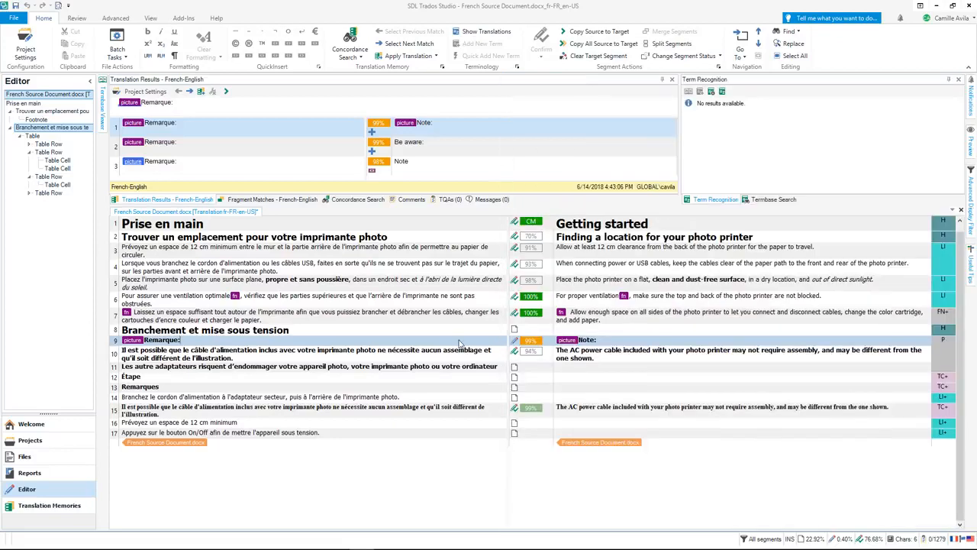
pyautogui.click(615, 340)
pyautogui.hotkey('ctrl', 'Return')
pyautogui.click(580, 377)
pyautogui.hotkey('ctrl', 'Return')
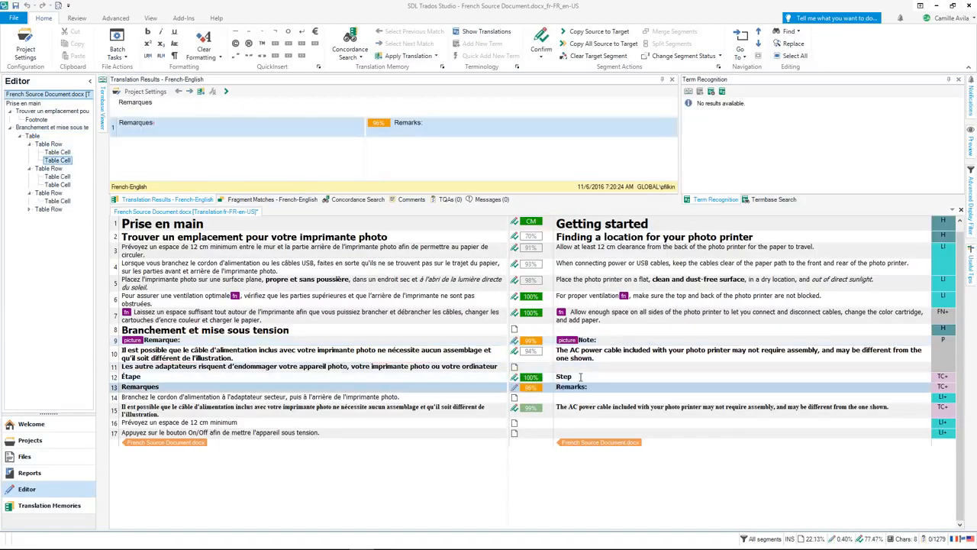
# Shorten the segment 13 translation to "Remarks" without the colon, then confirm segments 13 and 14.
pyautogui.click(590, 386)
pyautogui.press('BackSpace')
pyautogui.hotkey('ctrl', 'Return')
pyautogui.hotkey('ctrl', 'Return')
# Translate segment 16 as "Allow at least 12 cm clearance", accepting the suggested "12 cm", and confirm it.
pyautogui.write('A')
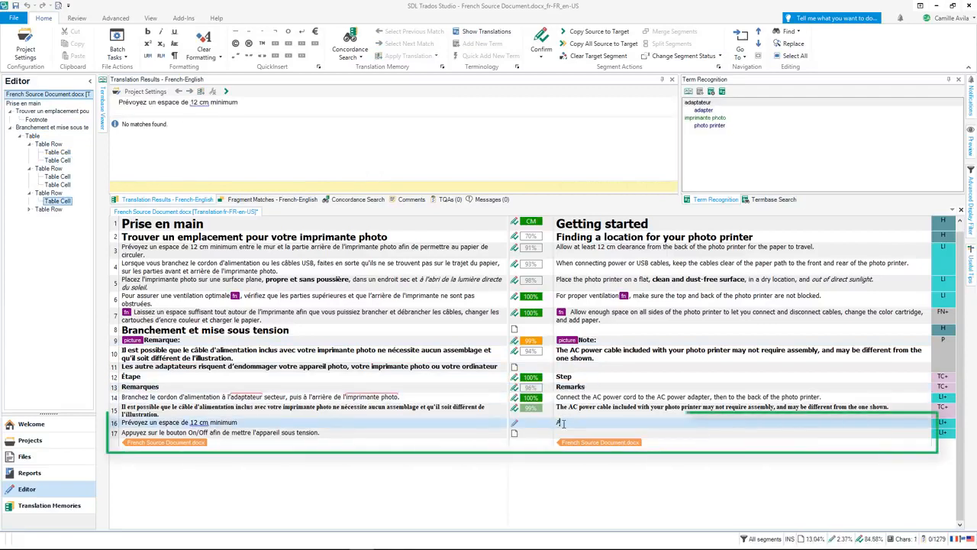
pyautogui.write('llow a')
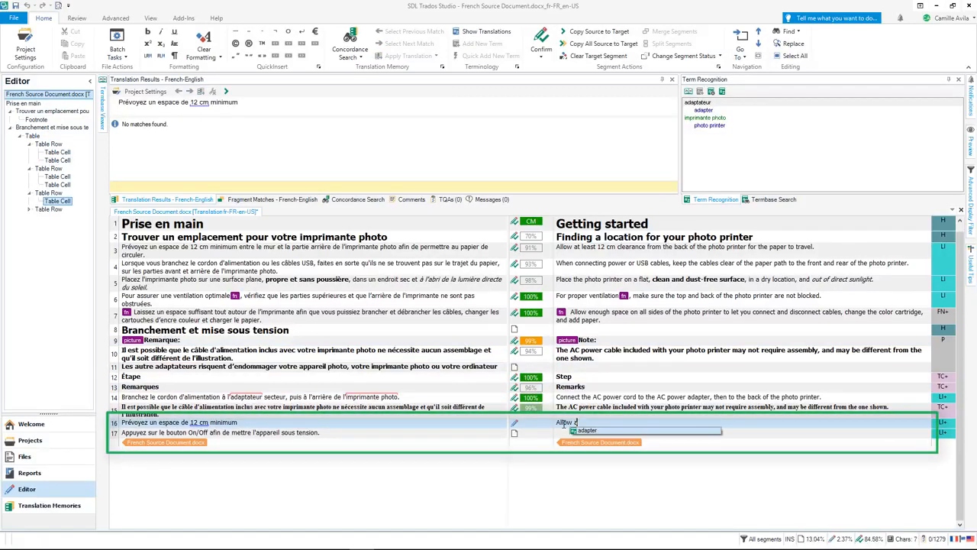
pyautogui.write('t least')
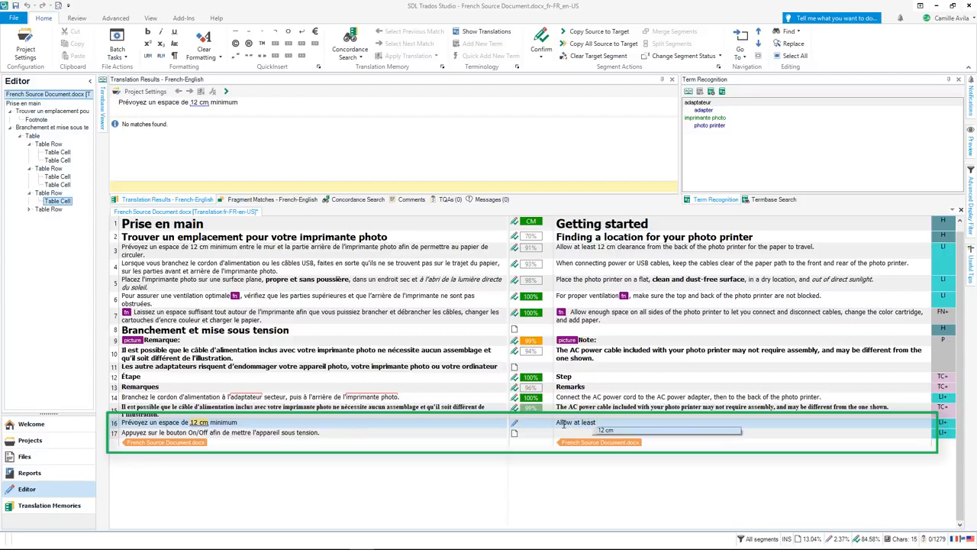
pyautogui.press('Return')
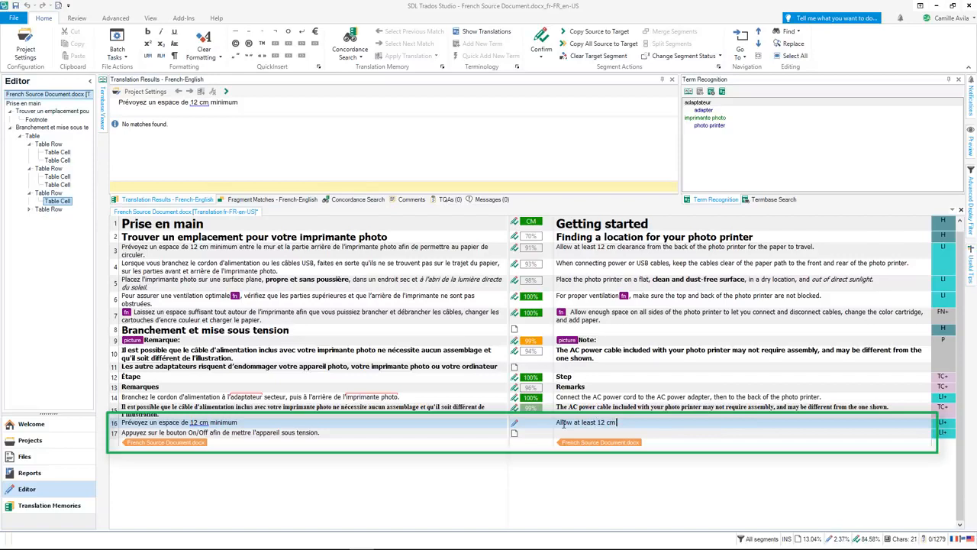
pyautogui.write('clearance')
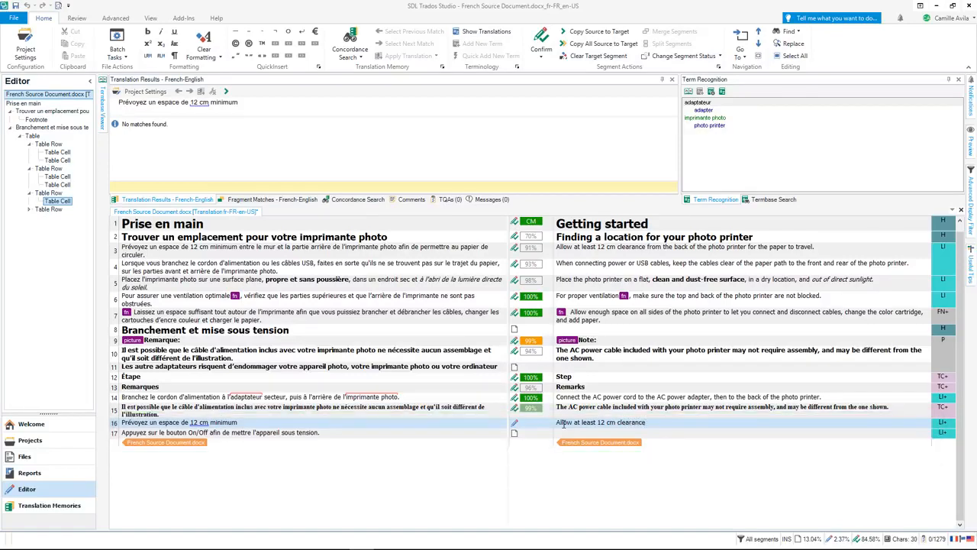
pyautogui.hotkey('ctrl', 'Return')
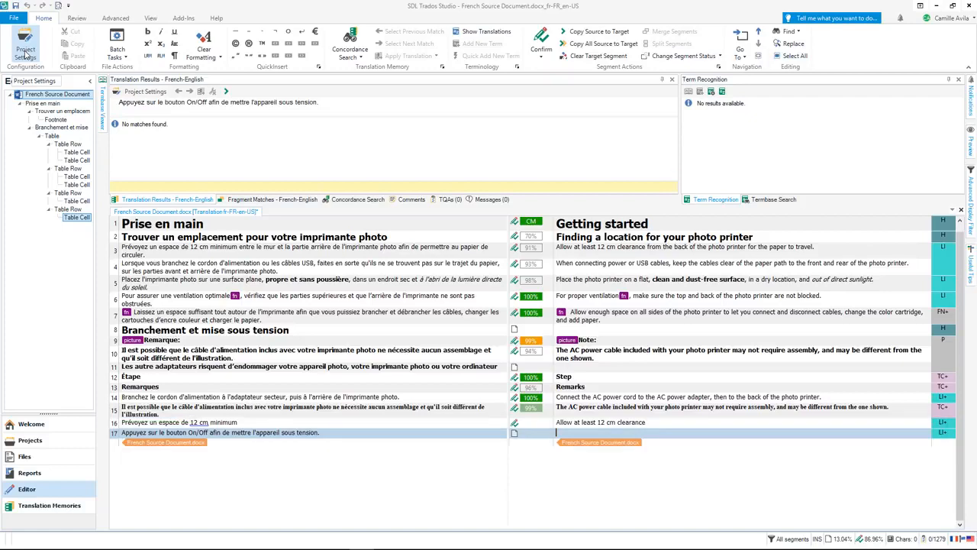
# Add SDL Language Cloud Machine Translation as a translation provider for all language pairs in the project settings.
pyautogui.click(25, 52)
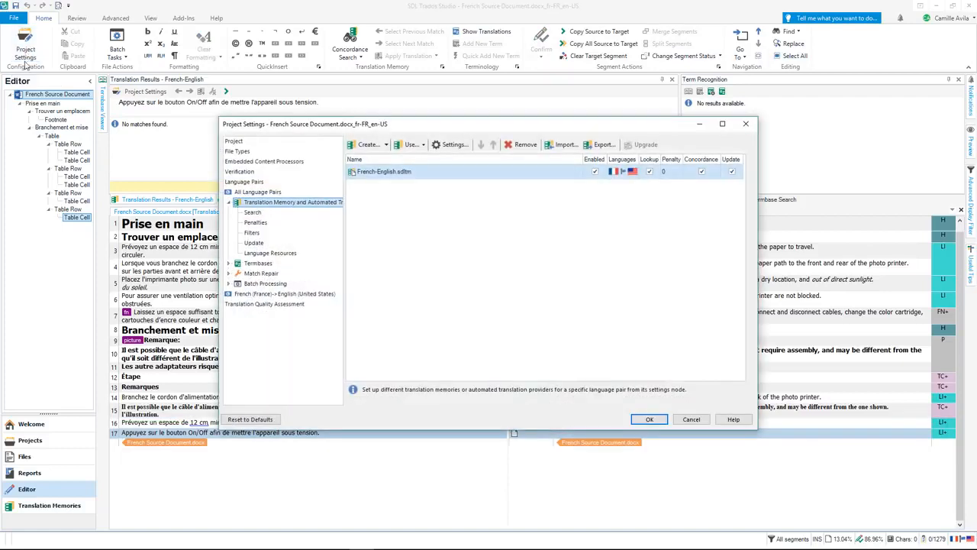
pyautogui.click(411, 147)
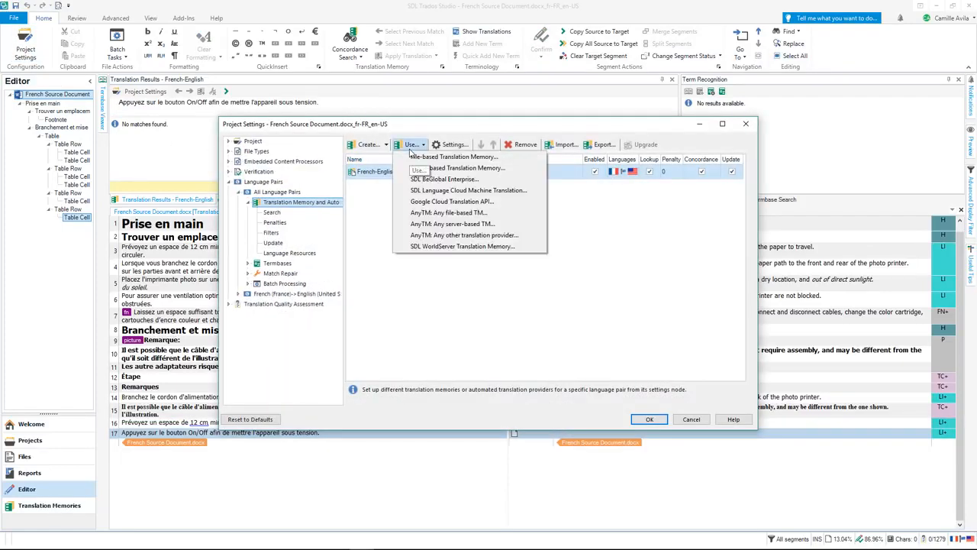
pyautogui.click(530, 191)
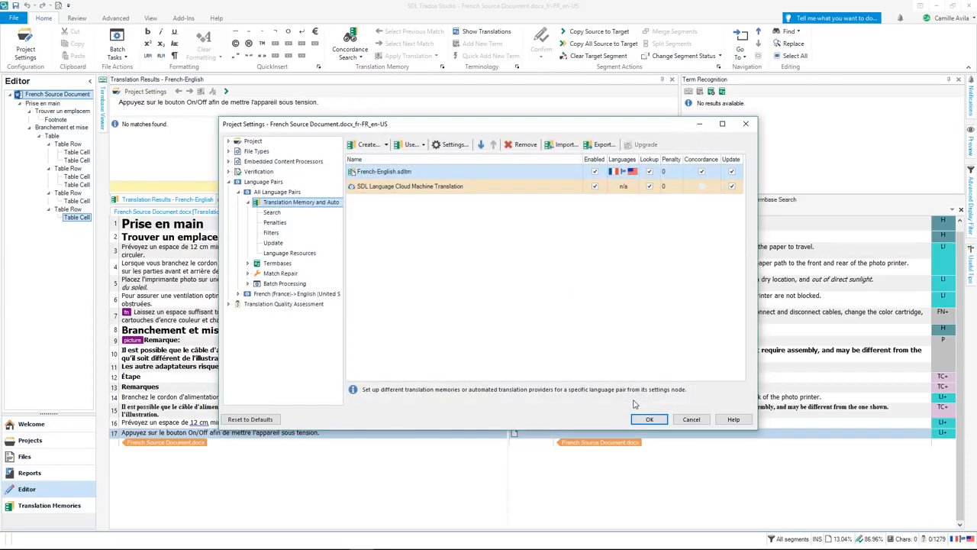
pyautogui.click(646, 420)
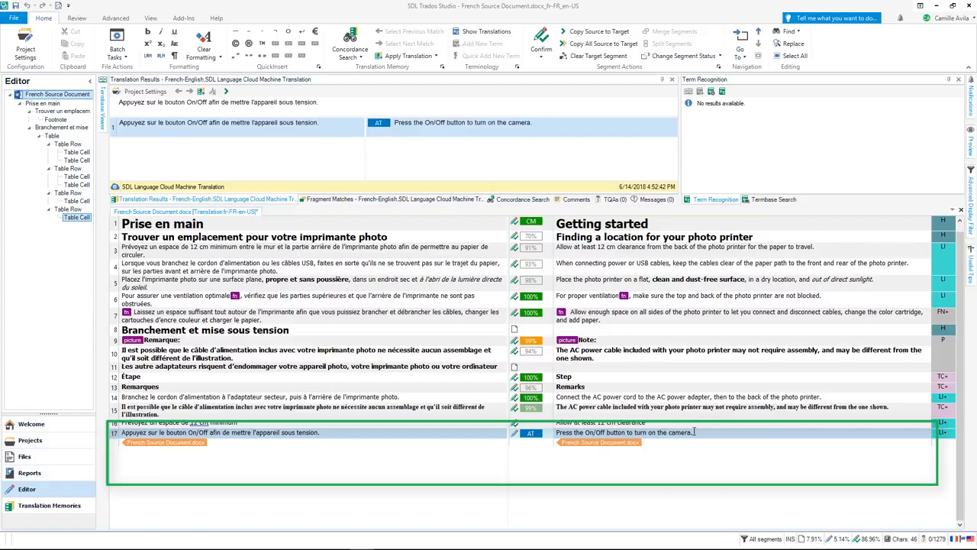
# Edit the machine translation in segment 17 to read "Press the On/Off button to turn the power on." and confirm it.
pyautogui.press('BackSpace')
pyautogui.press('BackSpace')
pyautogui.press('BackSpace')
pyautogui.press('BackSpace')
pyautogui.press('BackSpace')
pyautogui.press('BackSpace')
pyautogui.press('BackSpace')
pyautogui.press('BackSpace')
pyautogui.press('BackSpace')
pyautogui.press('BackSpace')
pyautogui.press('BackSpace')
pyautogui.press('BackSpace')
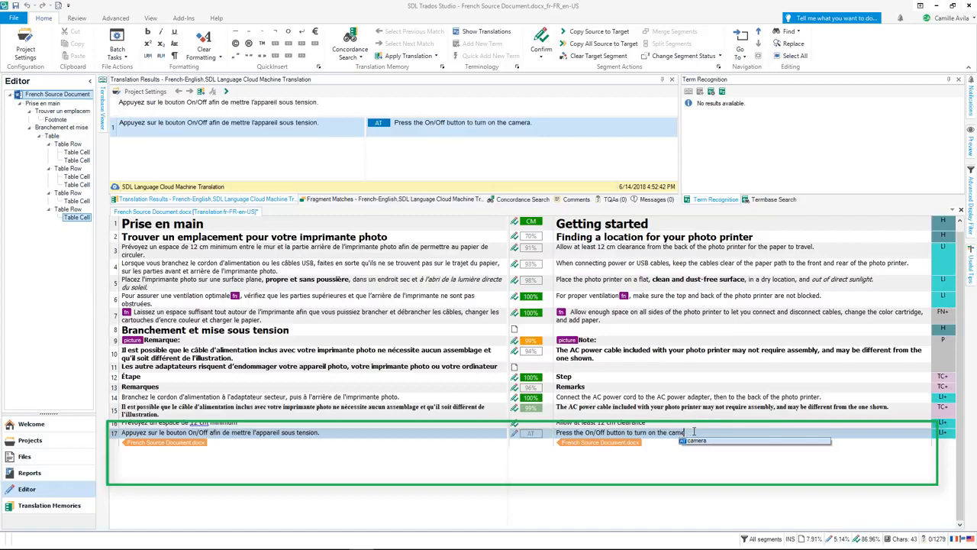
pyautogui.press('BackSpace')
pyautogui.press('BackSpace')
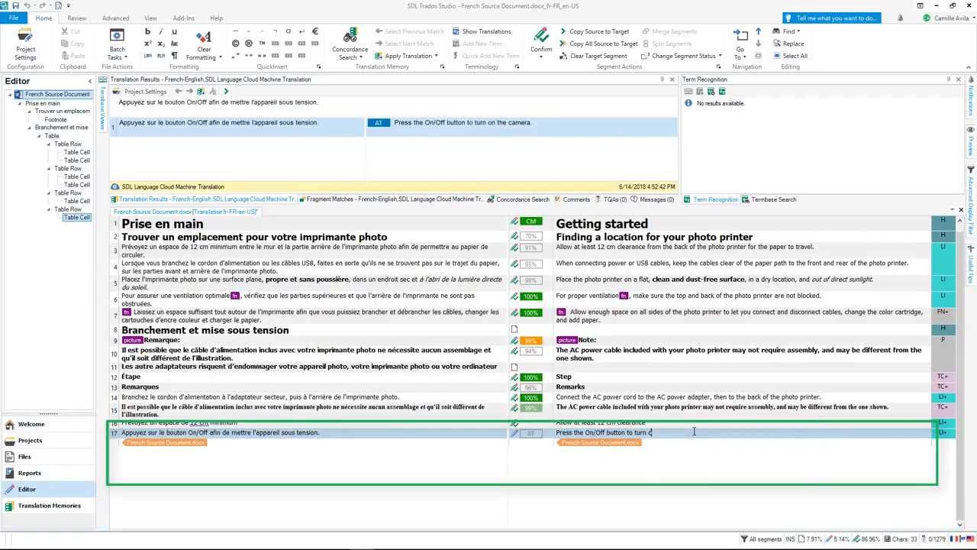
pyautogui.write('the power on.')
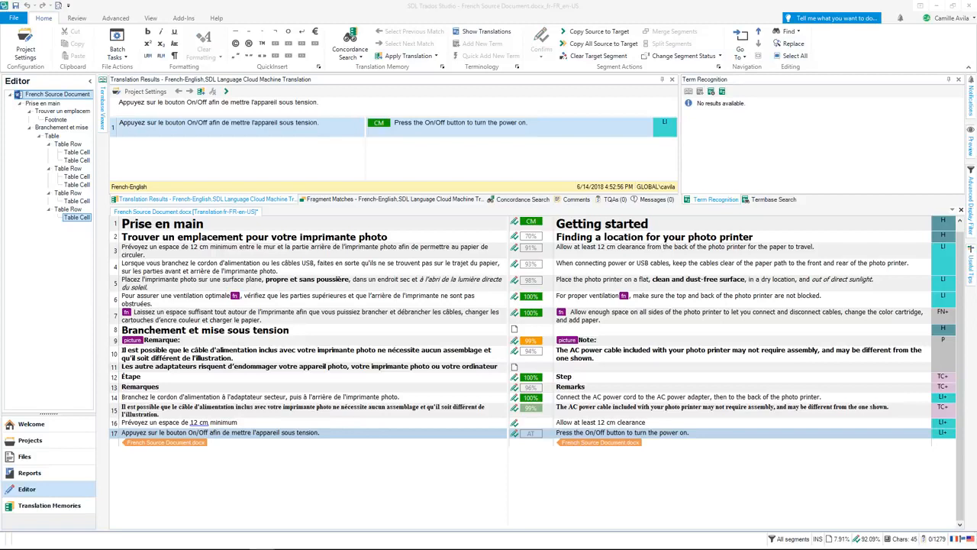
# Review the QA Checker 3.0 verification settings in the project settings and close them.
pyautogui.click(31, 49)
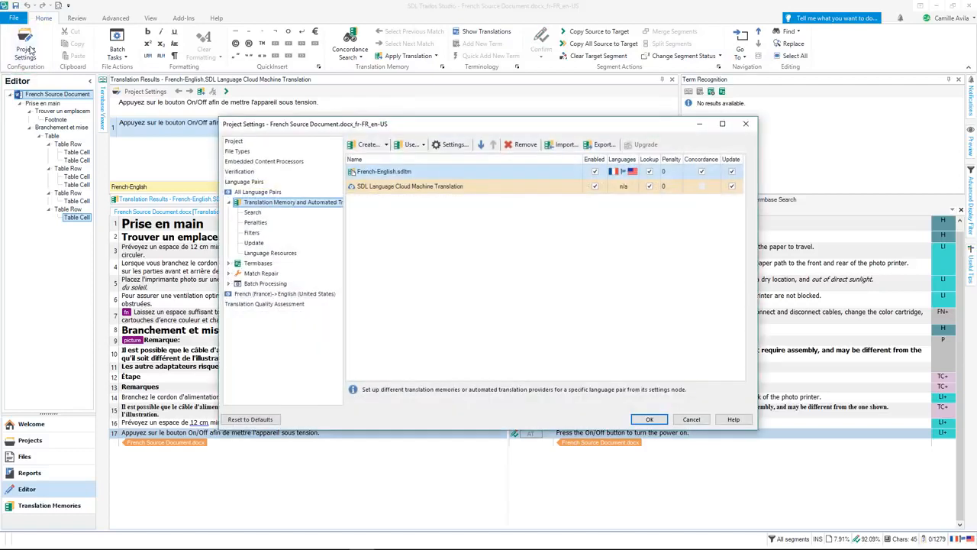
pyautogui.click(243, 177)
pyautogui.click(250, 183)
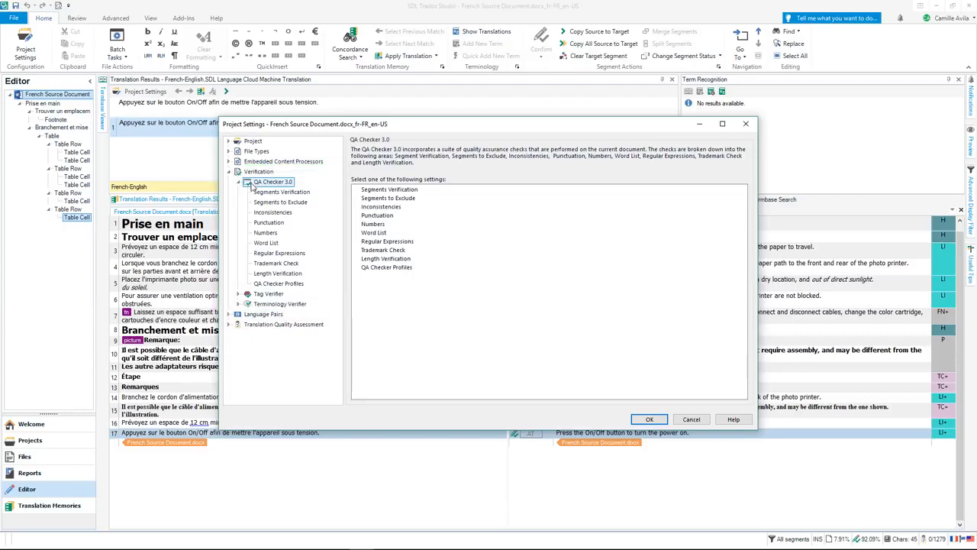
pyautogui.click(650, 420)
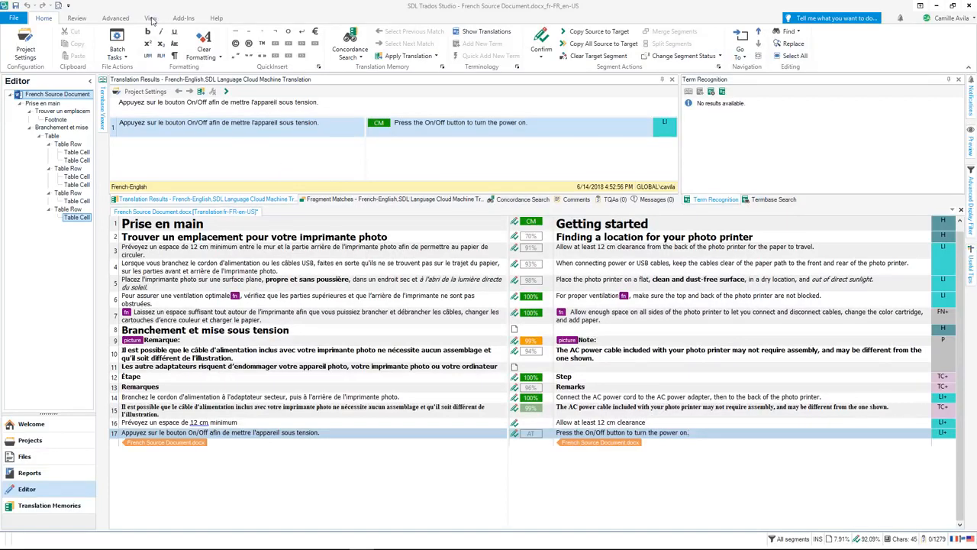
# Verify the document, go to segment 11 from its error message and confirm the machine translation there.
pyautogui.press('F8')
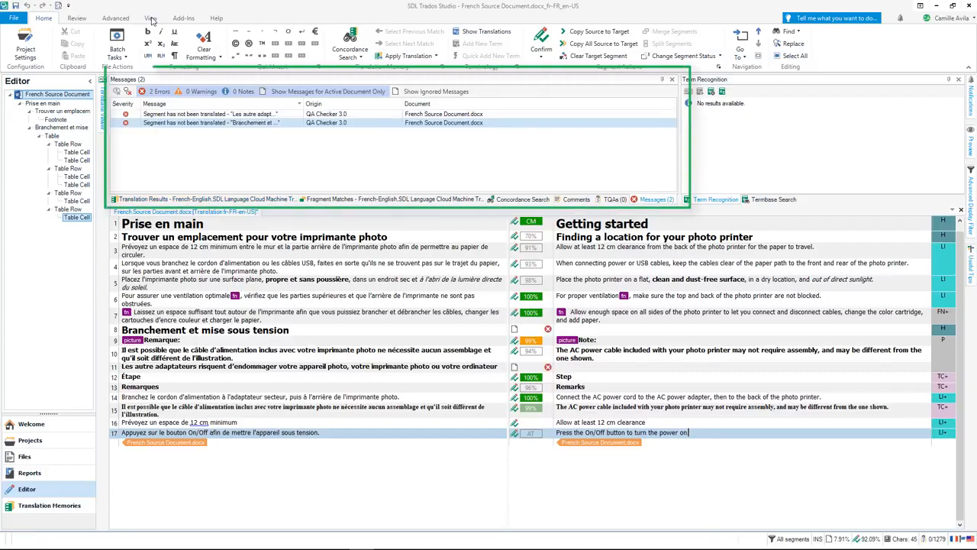
pyautogui.doubleClick(256, 115)
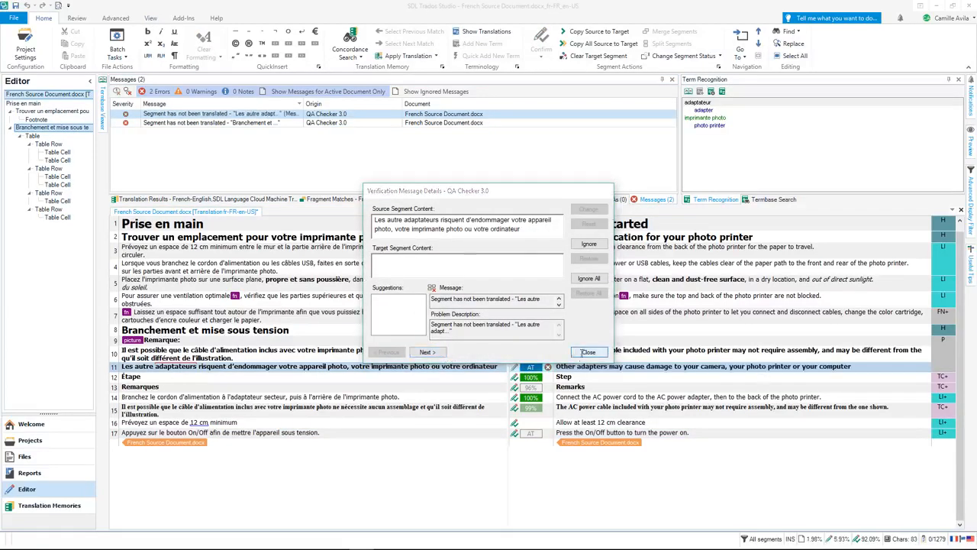
pyautogui.click(588, 352)
pyautogui.click(890, 368)
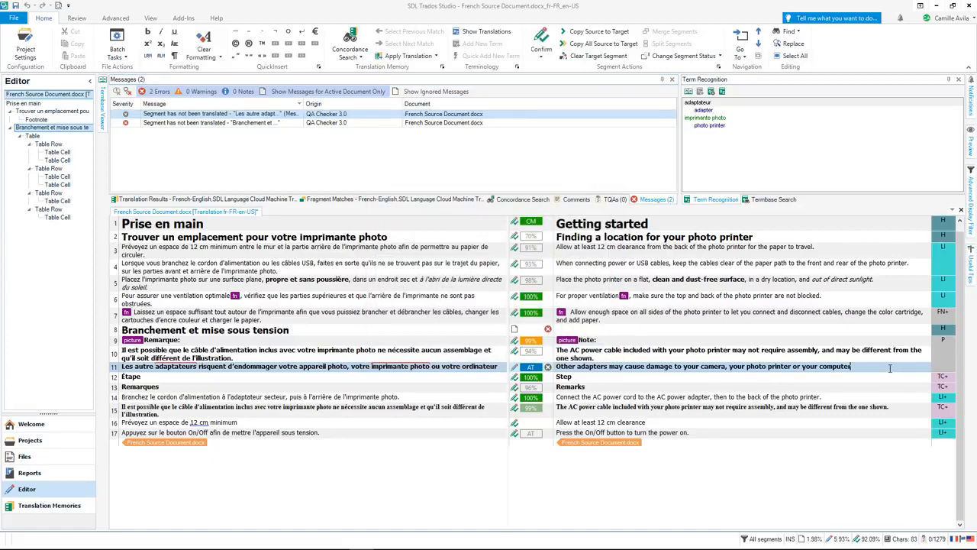
pyautogui.hotkey('ctrl', 'Return')
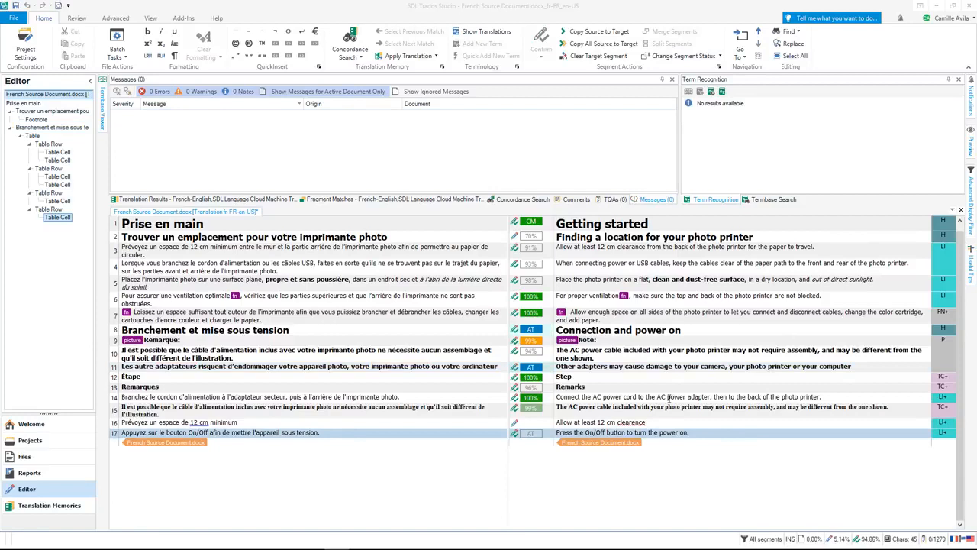
# Correct the misspelled "clearence" in segment 16 to the suggested spelling "clearance".
pyautogui.click(648, 417)
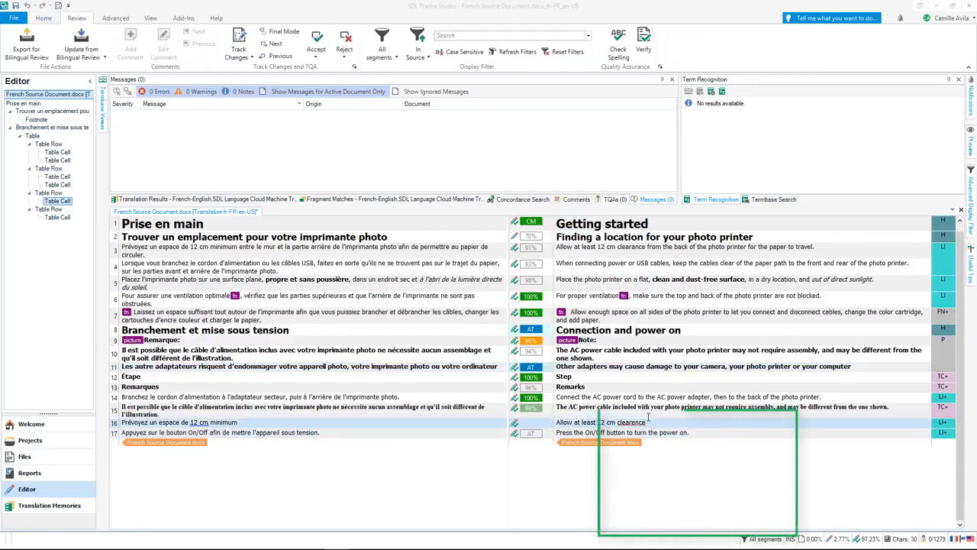
pyautogui.rightClick(639, 421)
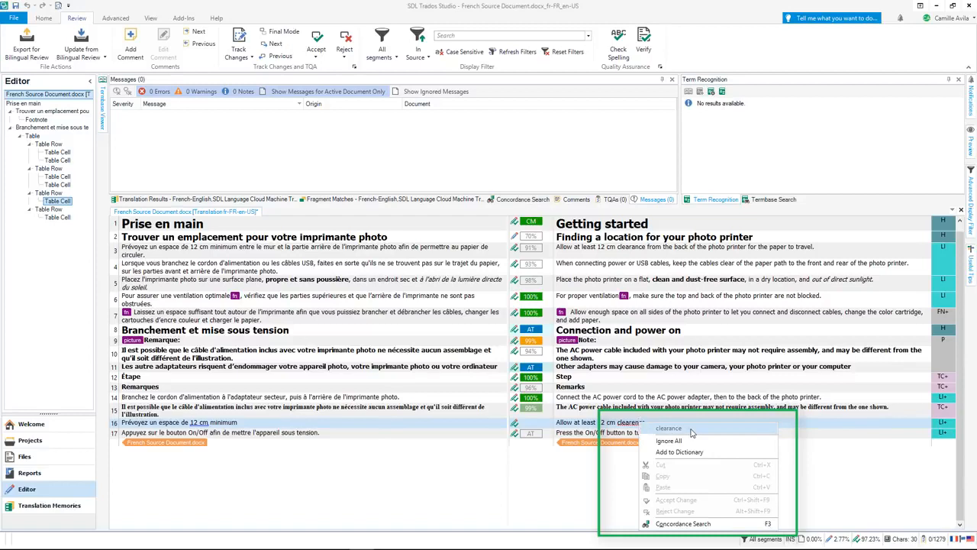
pyautogui.click(669, 429)
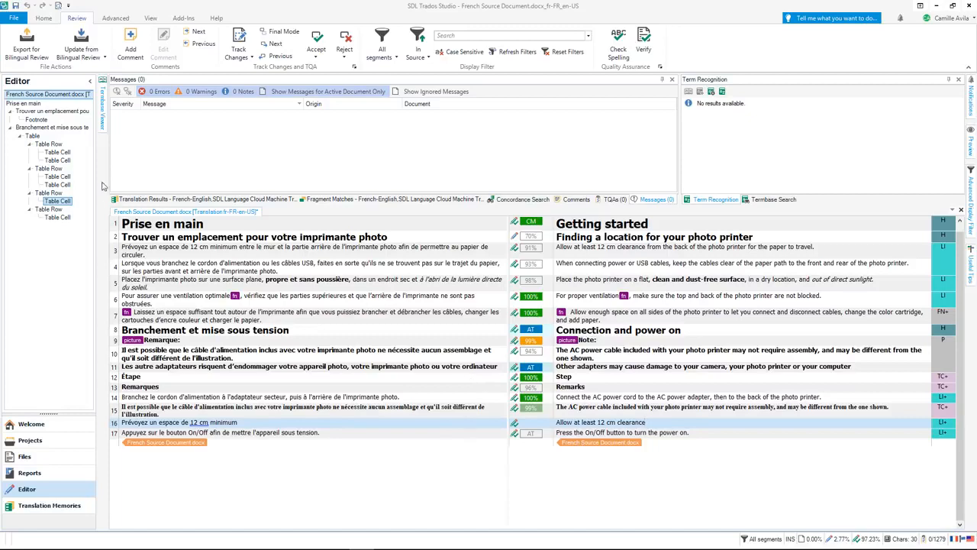
# Save the translated target file in the DropFiles folder as English Target Document.docx.
pyautogui.click(43, 18)
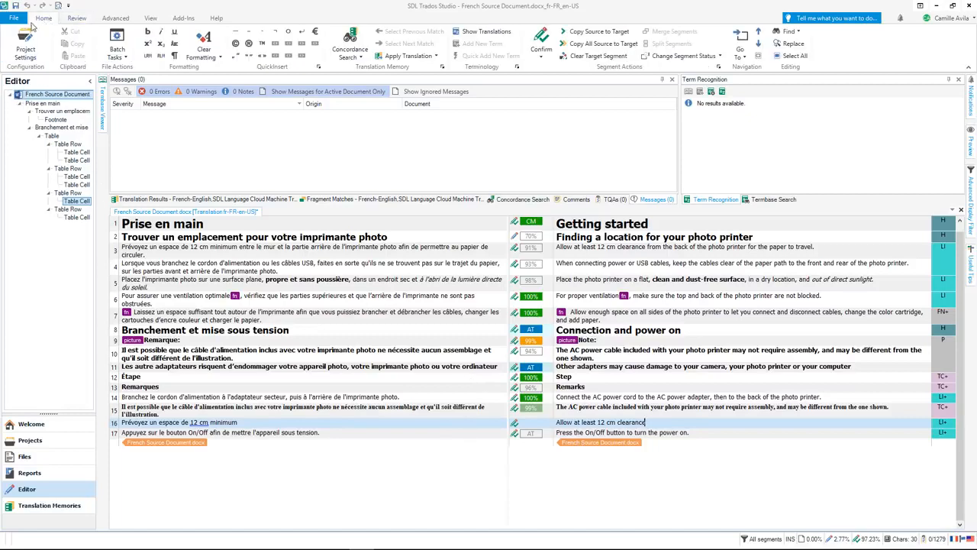
pyautogui.click(15, 18)
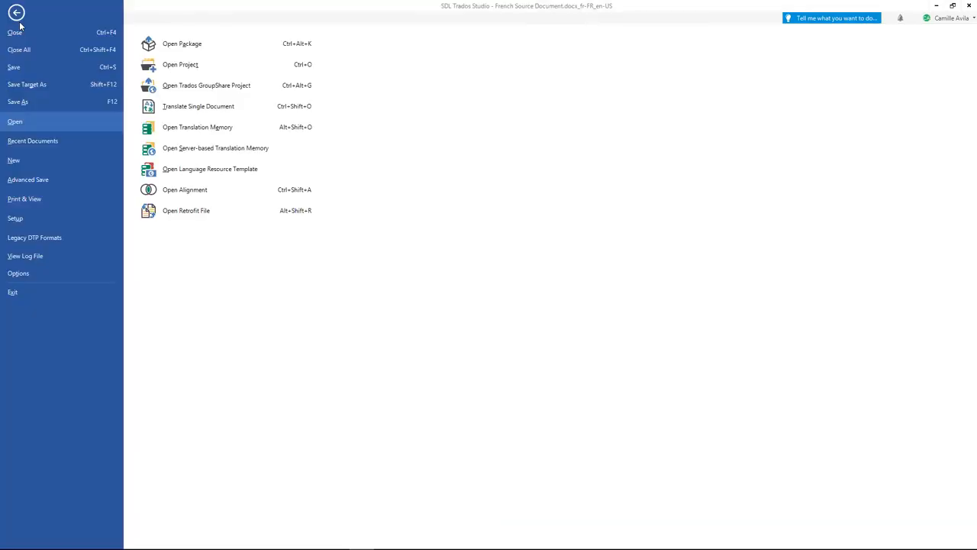
pyautogui.click(20, 91)
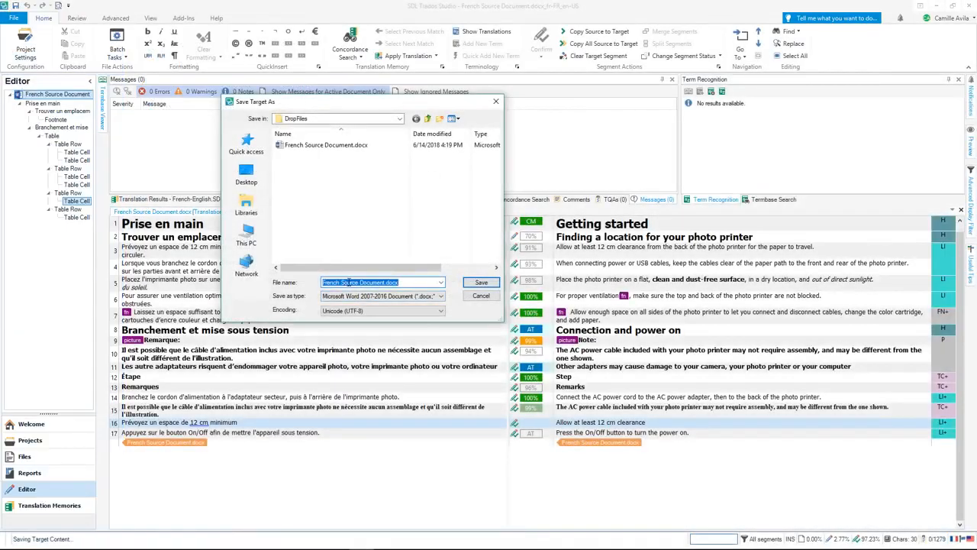
pyautogui.click(359, 282)
pyautogui.moveTo(359, 283); pyautogui.dragTo(299, 277)
pyautogui.write('English Target')
pyautogui.click(482, 284)
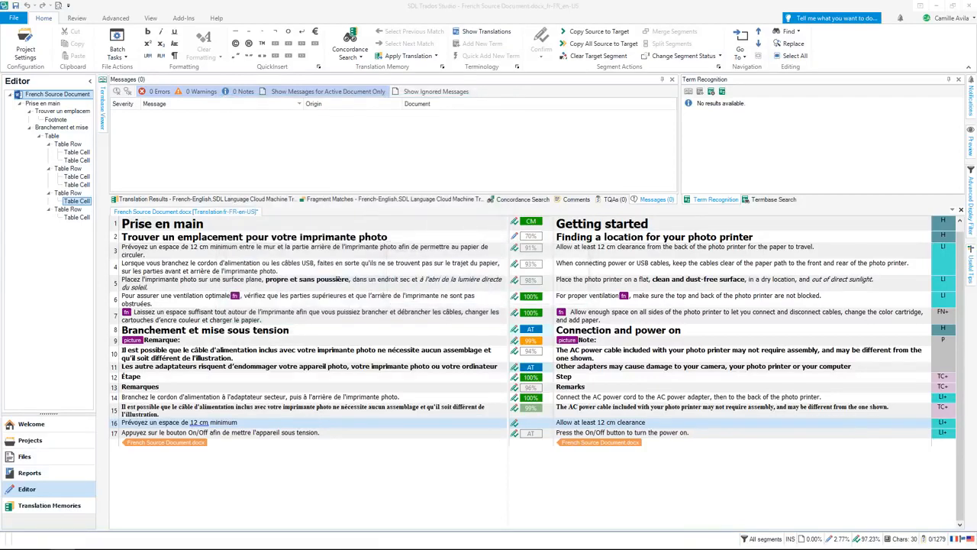
# Open English Target Document.docx from the DropFiles folder in Word to check it, then close the document and the folder.
pyautogui.moveTo(0, 41); pyautogui.dragTo(319, 112)
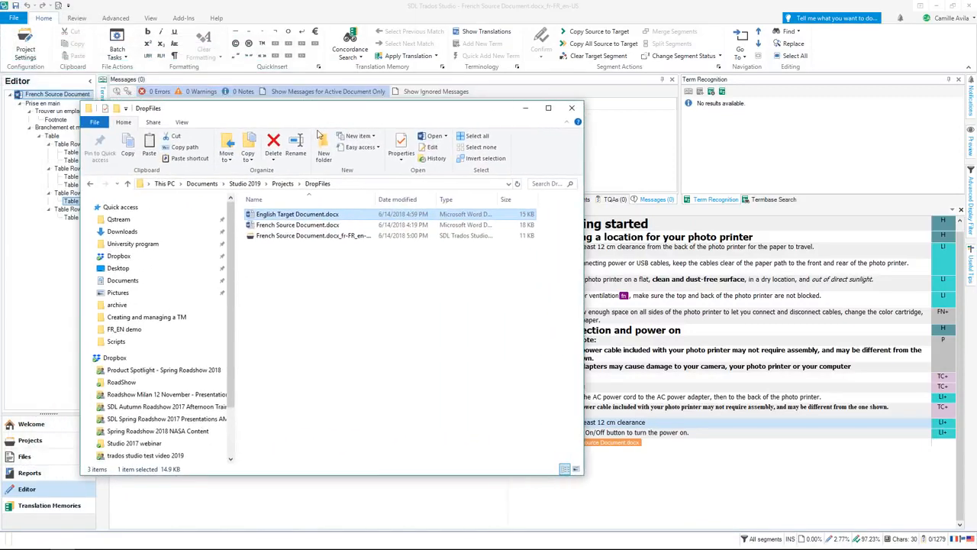
pyautogui.doubleClick(305, 214)
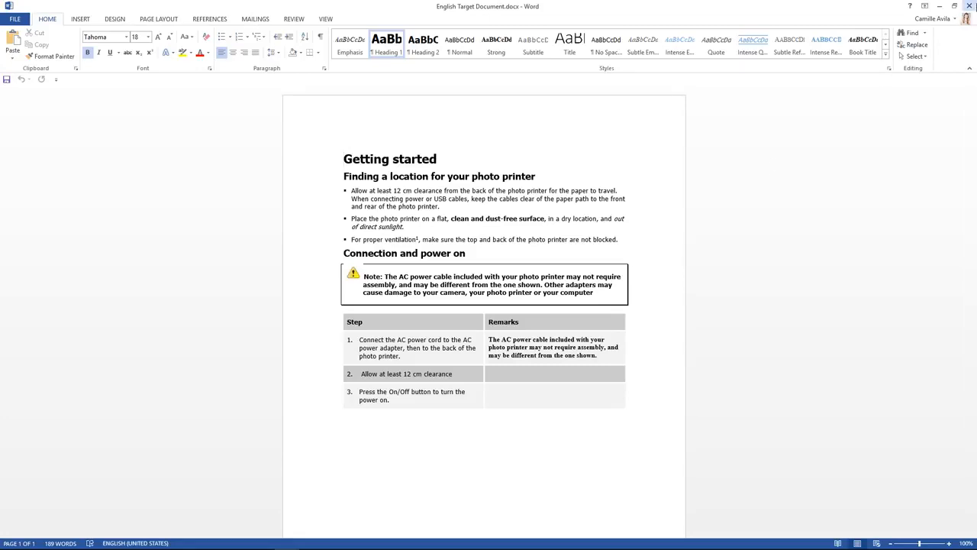
pyautogui.click(968, 6)
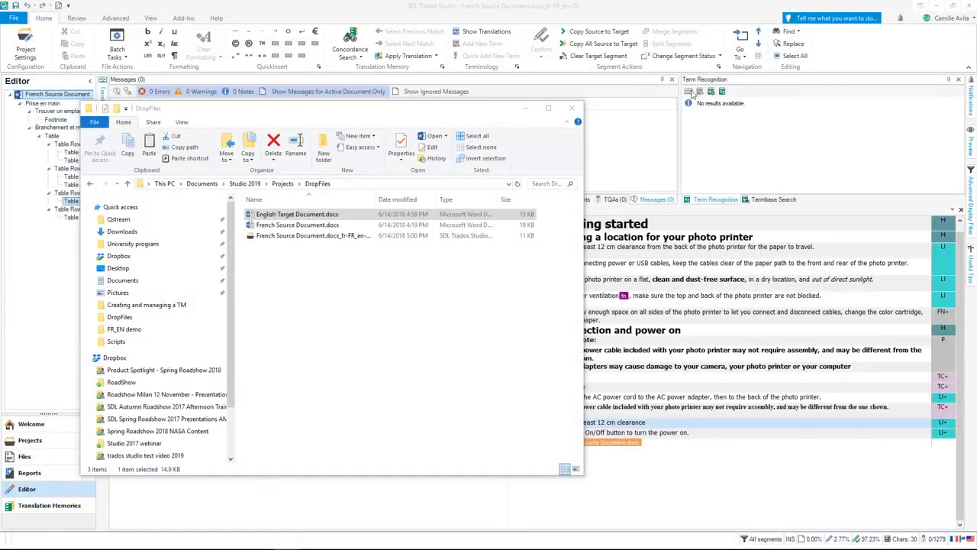
pyautogui.click(572, 108)
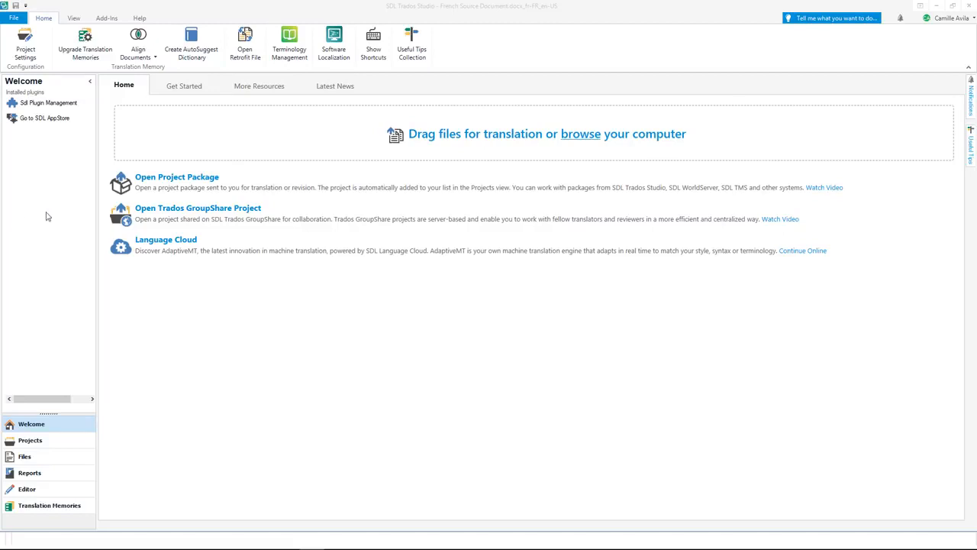
# Look through the Get Started guides and videos and the More Resources page of the Welcome view.
pyautogui.click(178, 92)
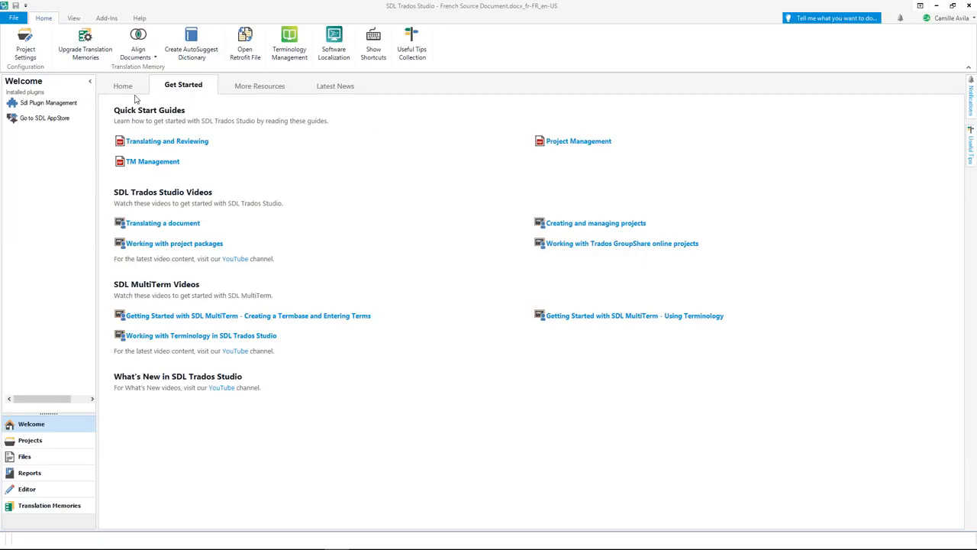
pyautogui.click(235, 85)
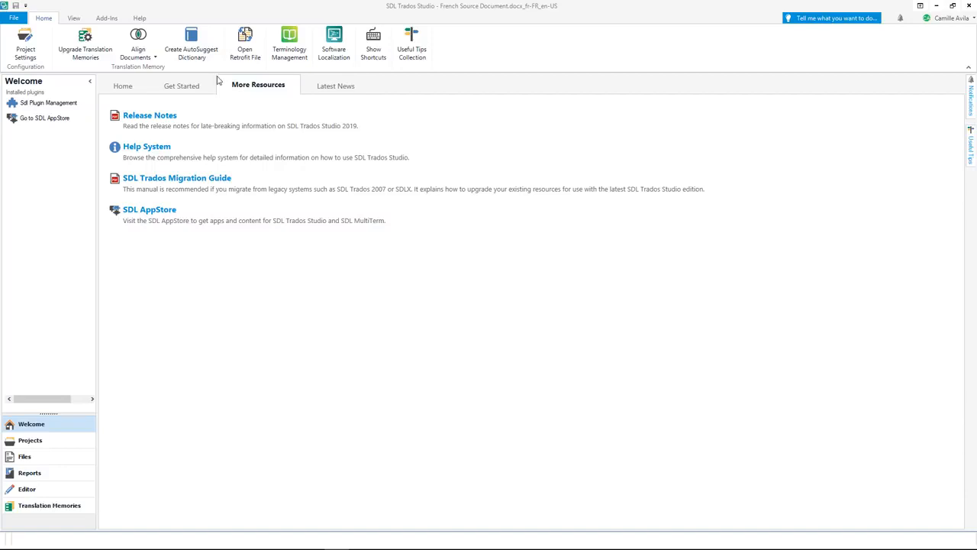
# Look through the Latest News page, the Projects view and the Files view of the French Source Document project.
pyautogui.click(320, 93)
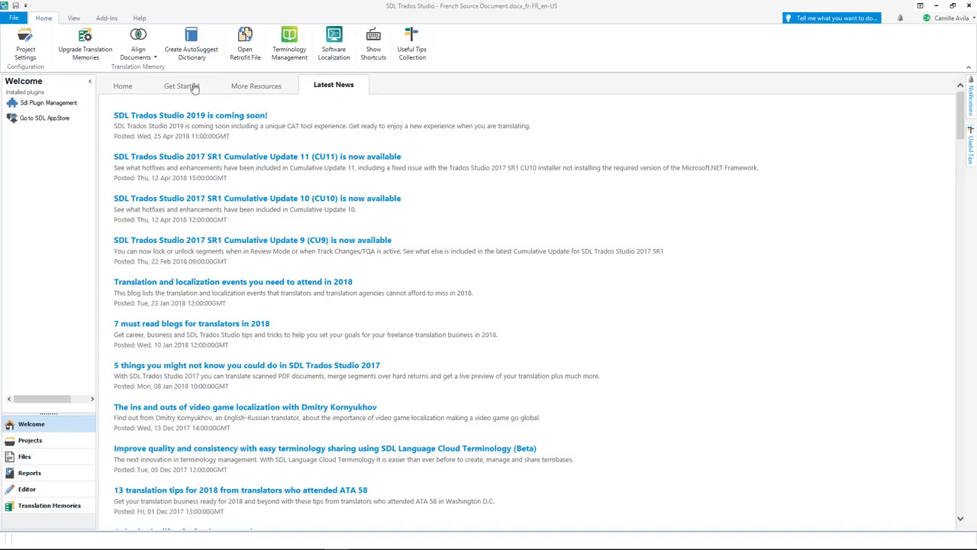
pyautogui.click(64, 445)
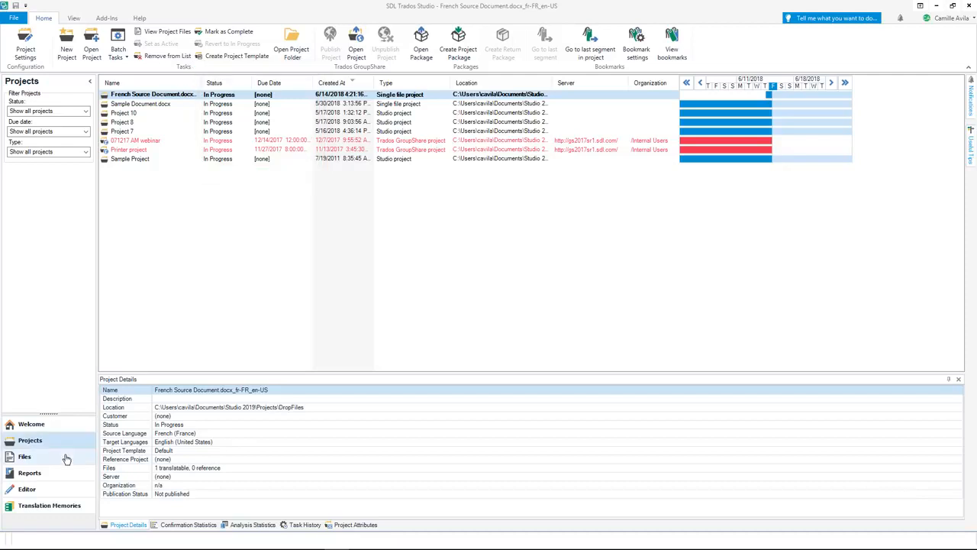
pyautogui.click(66, 458)
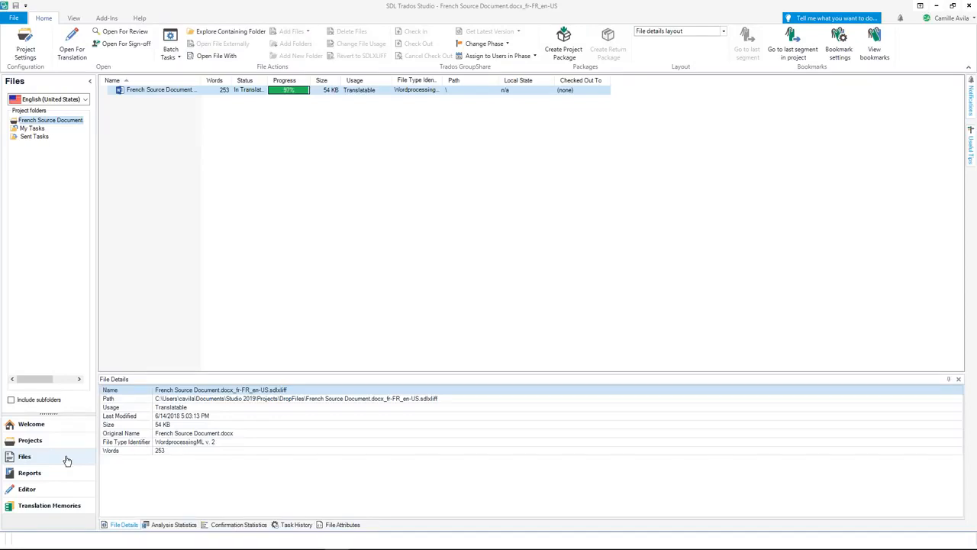
# Examine the Analyze Files report in the Reports view, including its Totals and File Details sections.
pyautogui.click(68, 474)
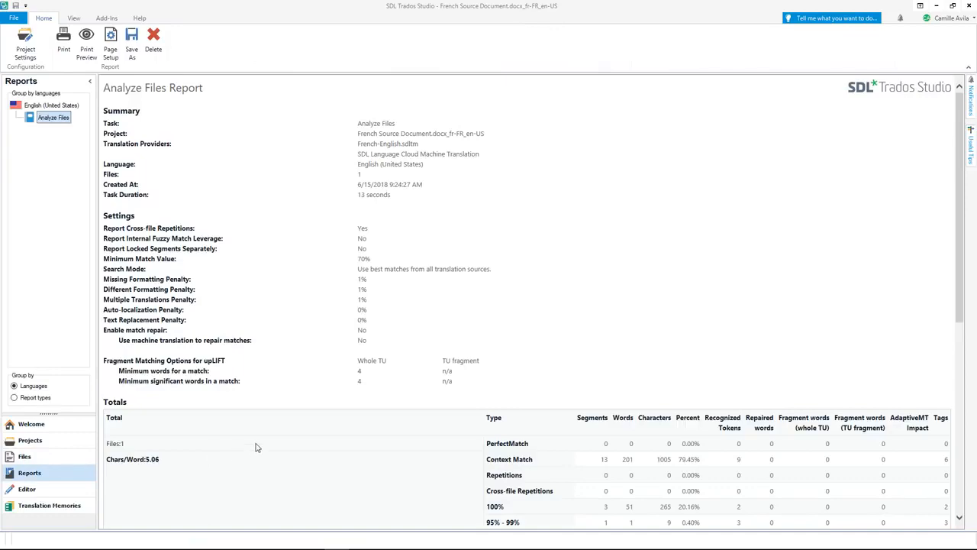
pyautogui.scroll(-5, 255, 445)
pyautogui.scroll(1, 256, 446)
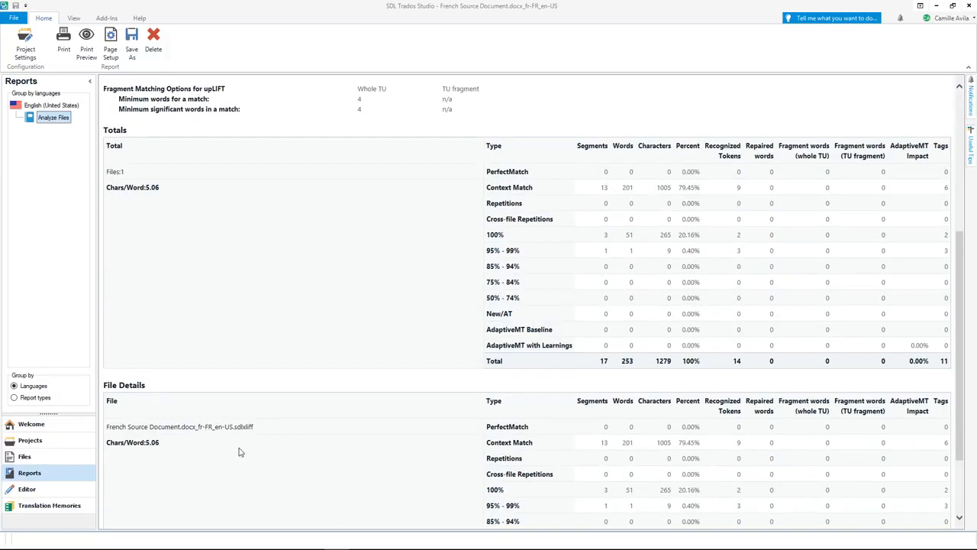
# View the translated document in the Editor view and open the EN FR_fr-FR_en-GB memory in the Translation Memories view.
pyautogui.click(62, 492)
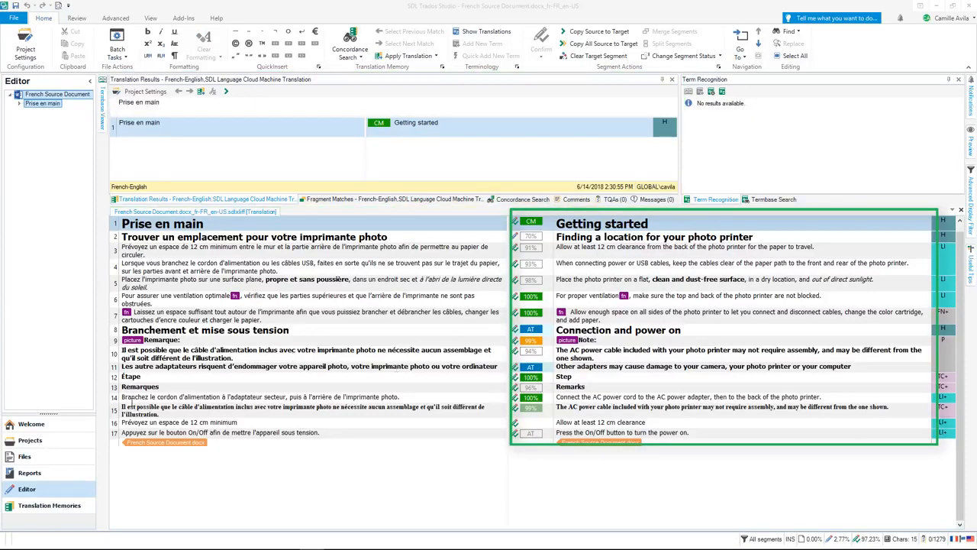
pyautogui.click(47, 505)
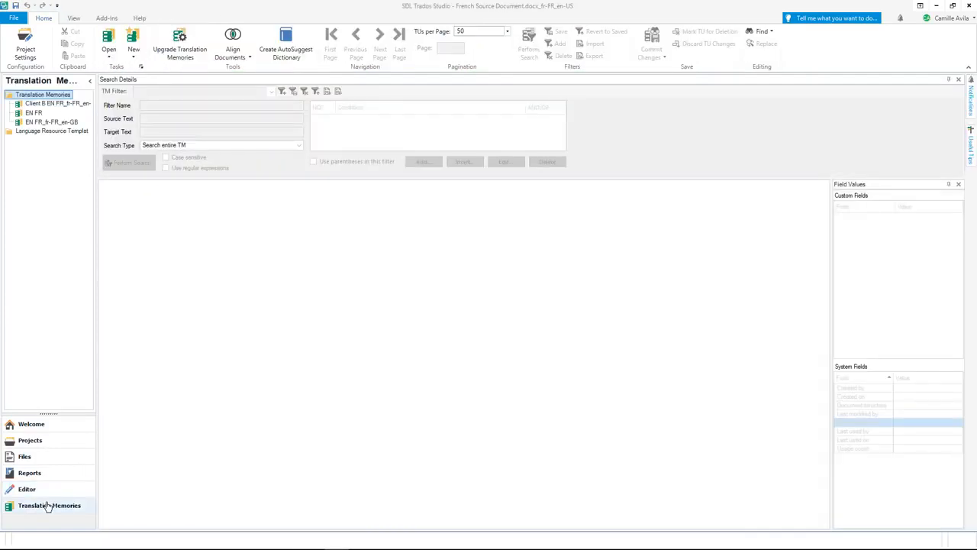
pyautogui.click(41, 124)
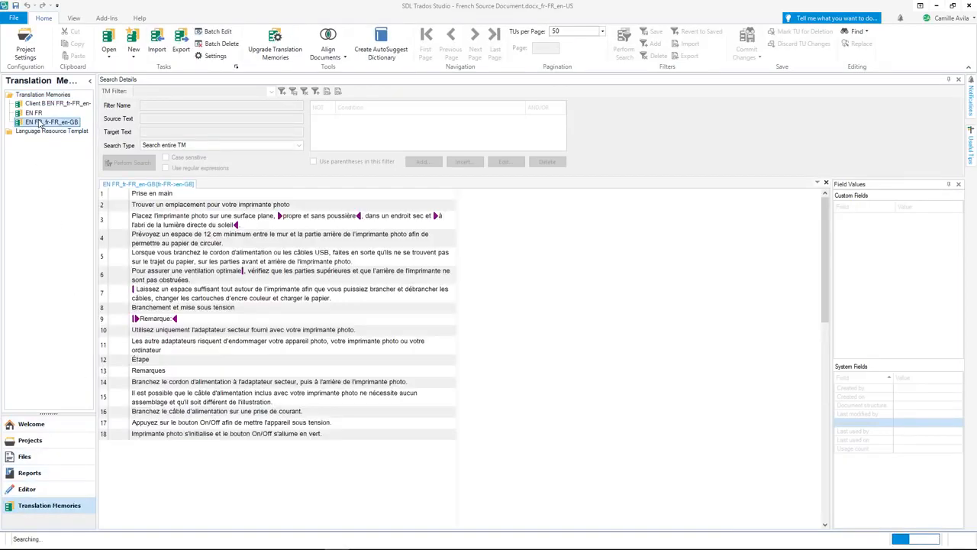